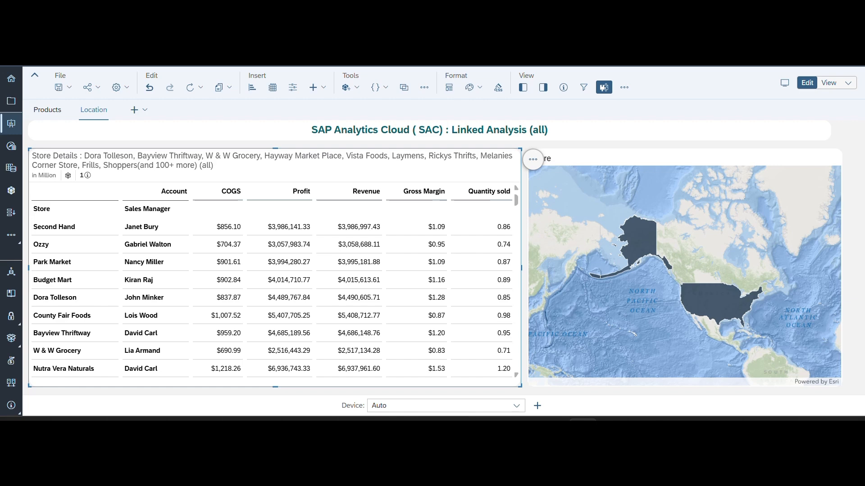
- Open the story in view mode and go to its Location page
left_click(829, 83)
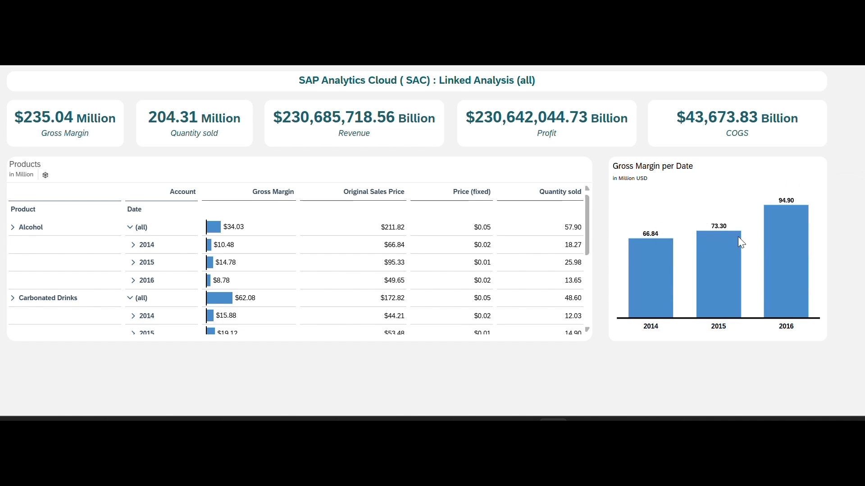
left_click(446, 66)
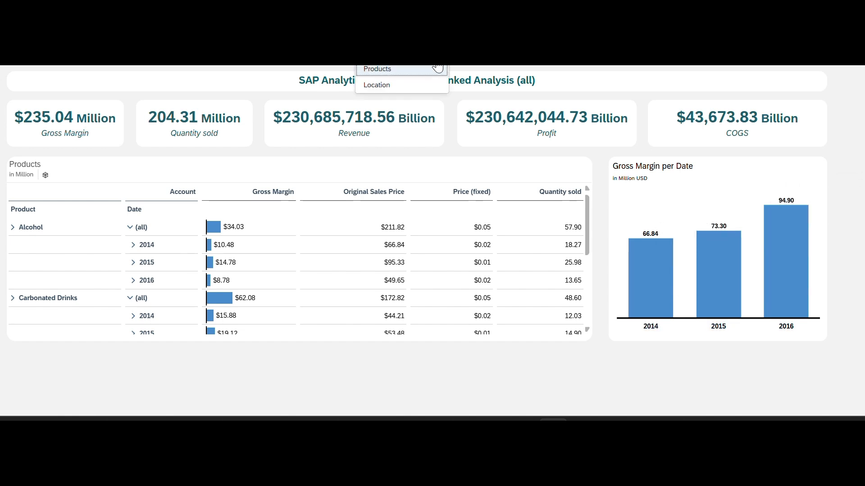
left_click(383, 92)
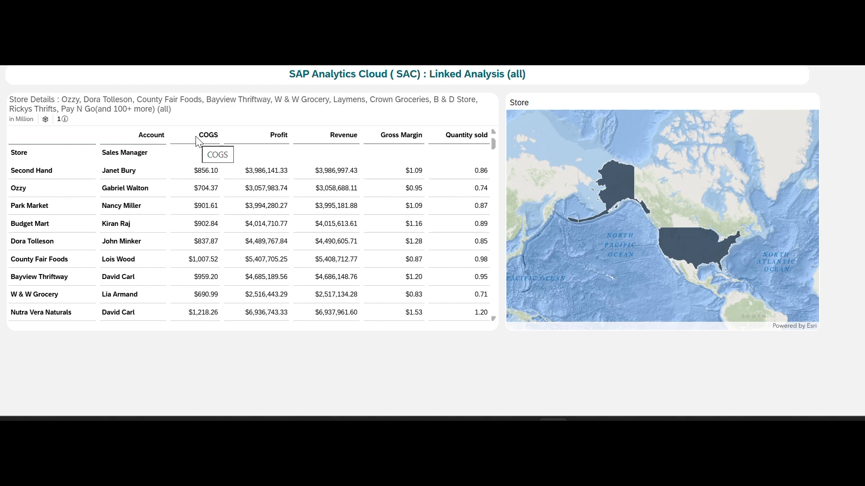
- Drill down the Store map from United States to state level, and drill down from Nevada to the level below
mouse_move(615, 182)
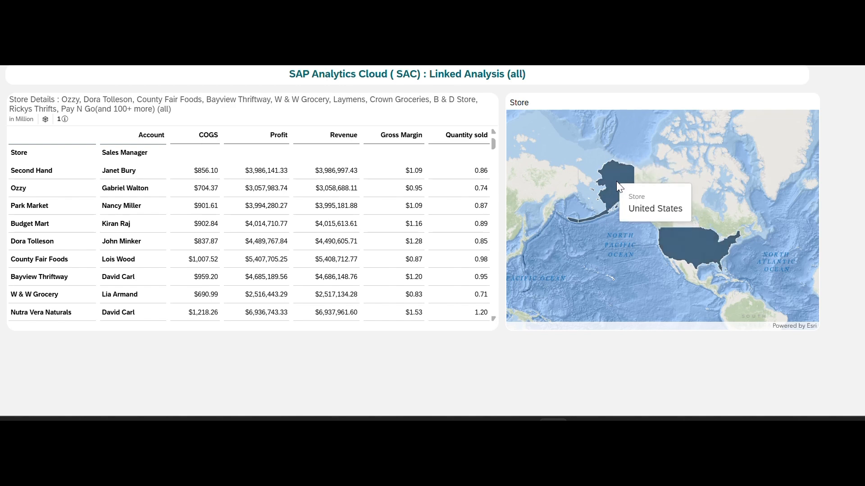
left_click(678, 243)
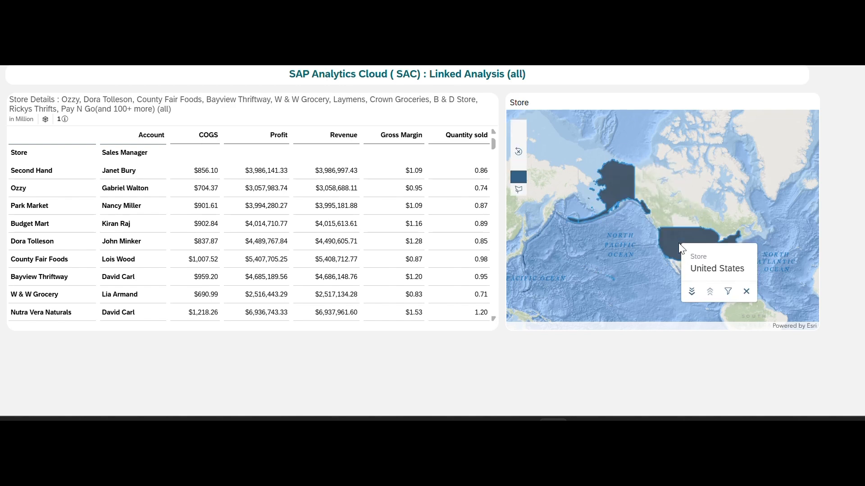
left_click(692, 292)
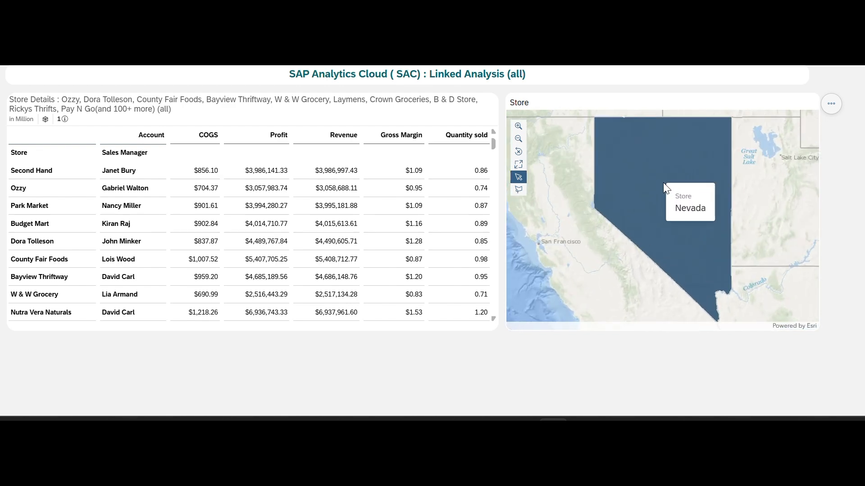
left_click(661, 182)
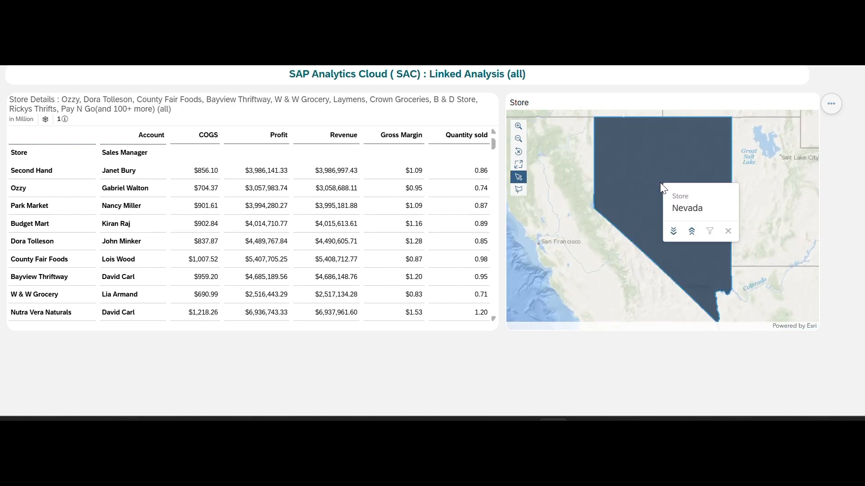
left_click(672, 231)
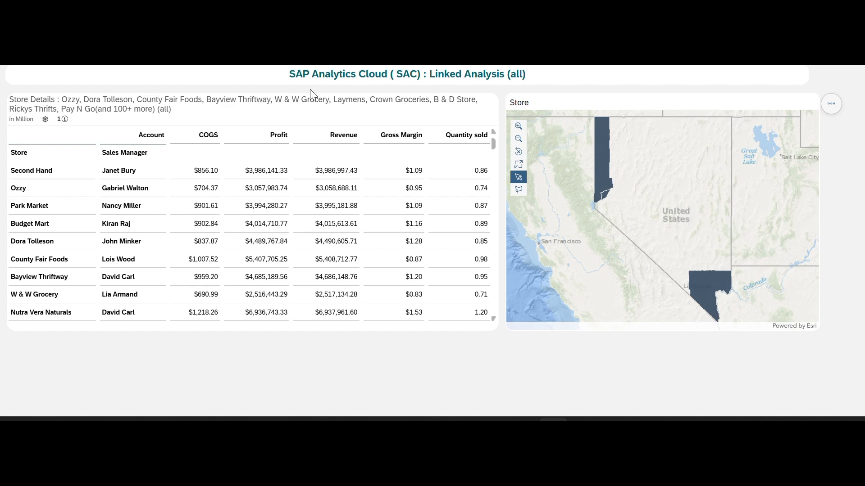
- Return to the Products page and filter the Gross Margin per Date chart to 2014
left_click(439, 55)
left_click(435, 71)
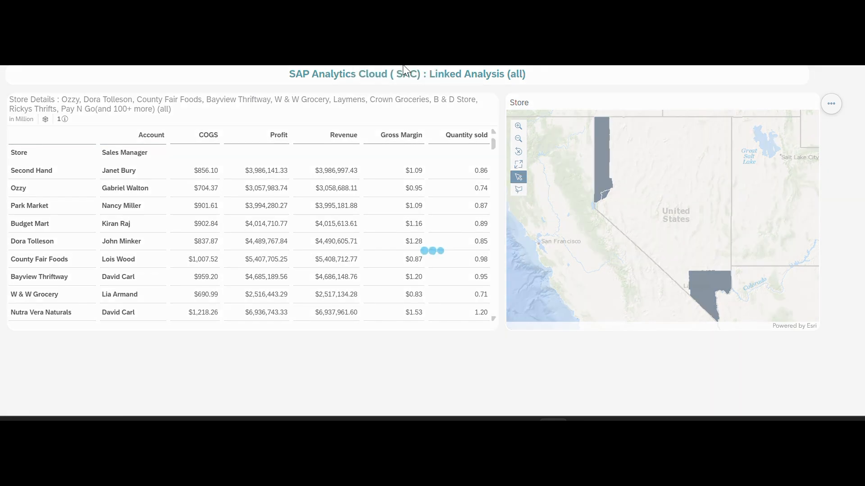
mouse_move(652, 282)
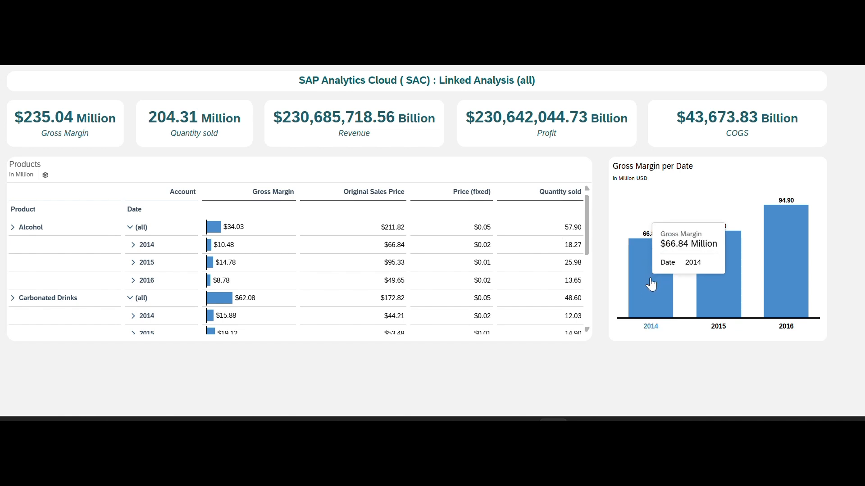
left_click(651, 282)
left_click(660, 266)
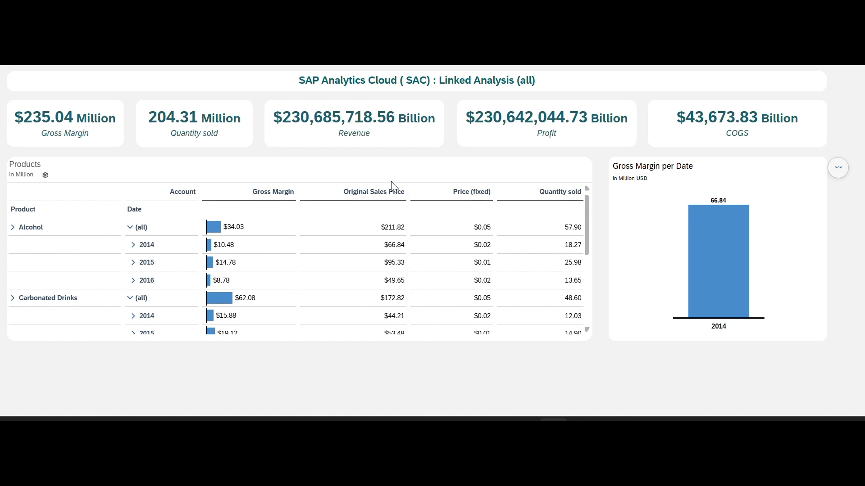
mouse_move(717, 248)
mouse_move(703, 235)
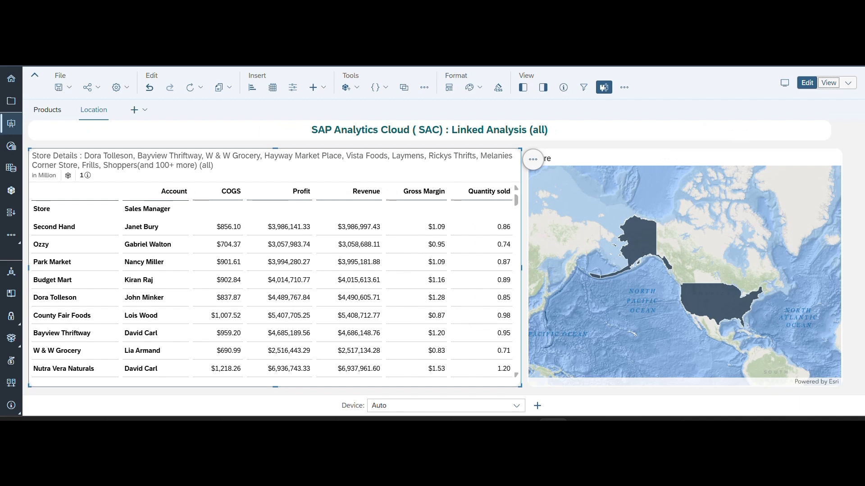
- In the editor's Products page, set the Gross Margin per Date chart's Linked Analysis to All Widgets in the Story and apply it
left_click(49, 113)
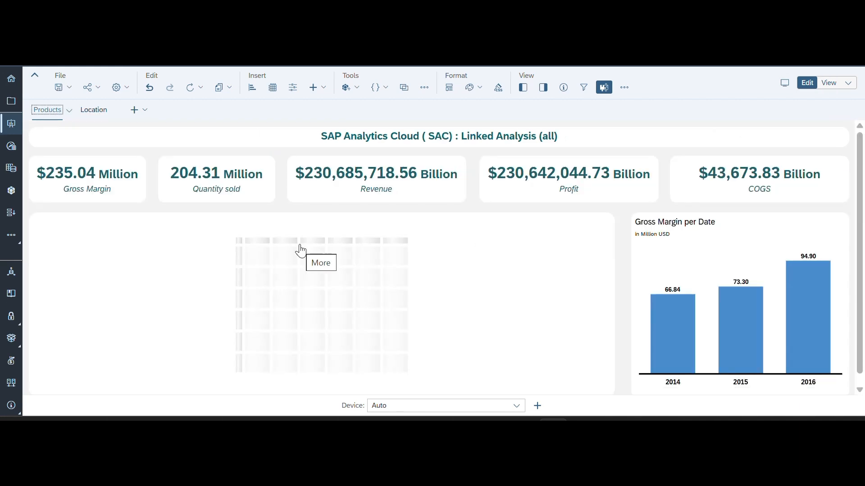
left_click(718, 254)
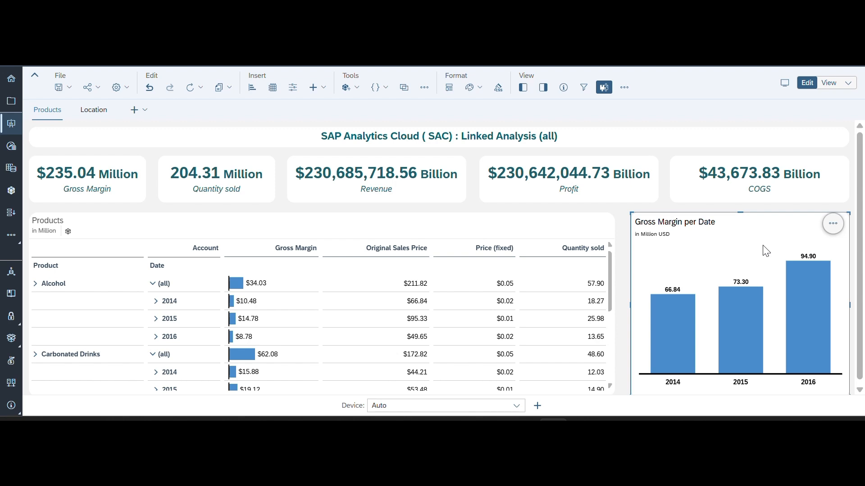
left_click(833, 224)
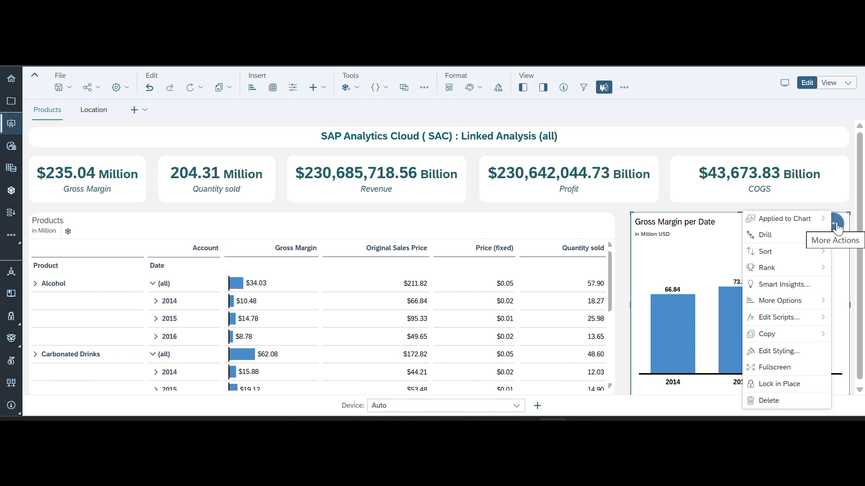
mouse_move(797, 301)
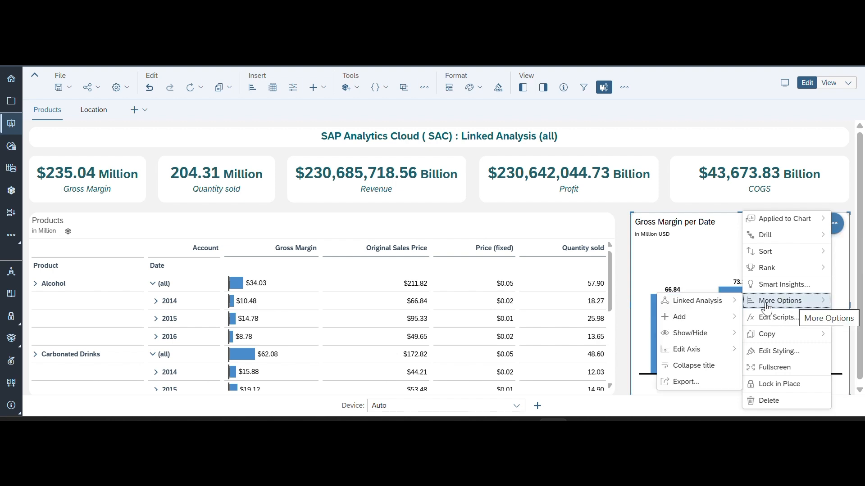
mouse_move(688, 310)
left_click(616, 301)
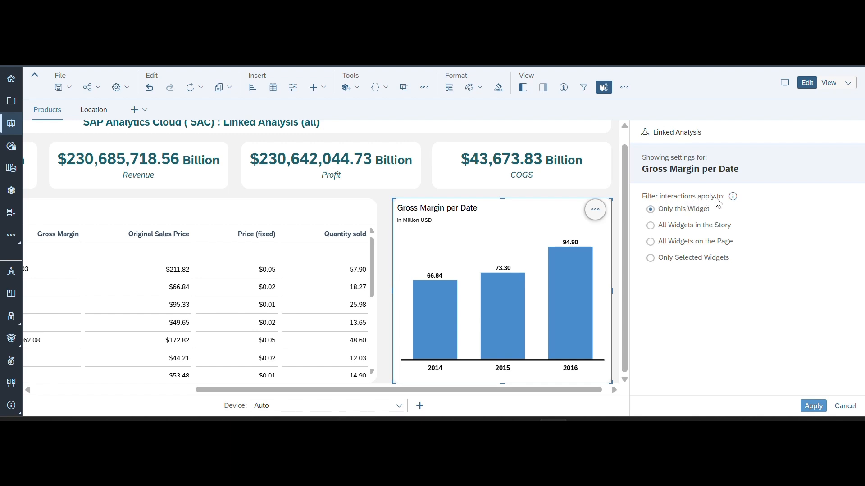
mouse_move(434, 321)
left_click(649, 227)
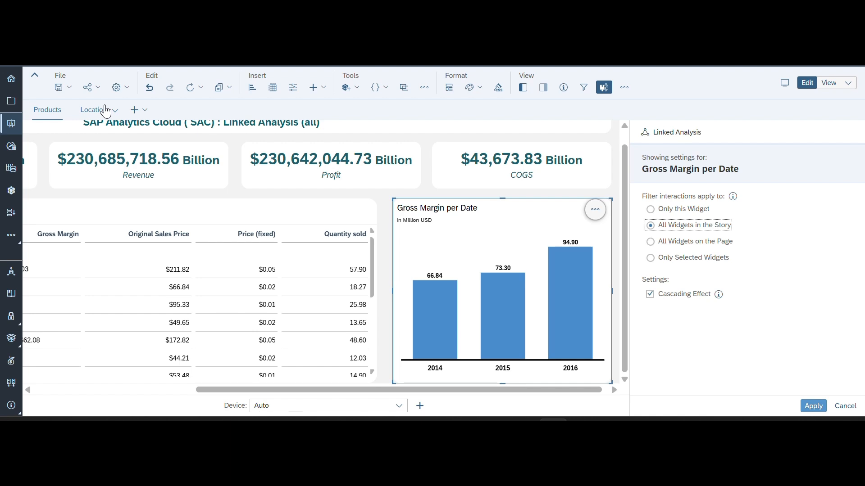
left_click(803, 409)
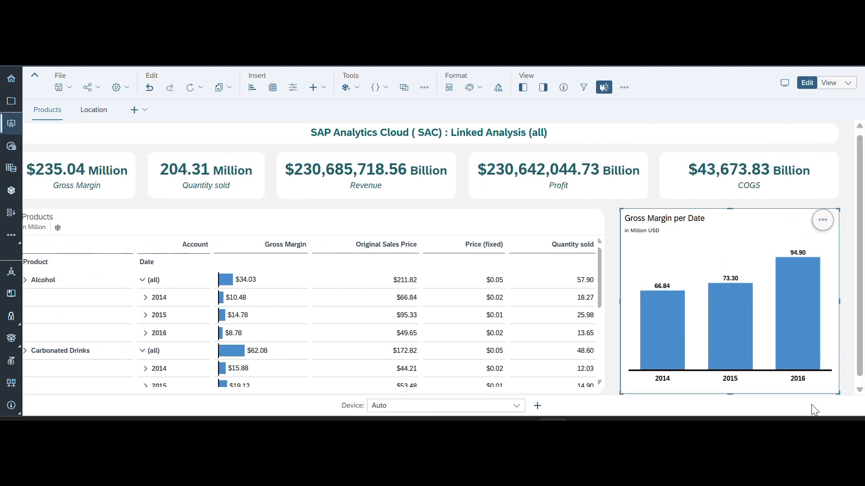
- Save the story and open it in view mode
left_click(67, 89)
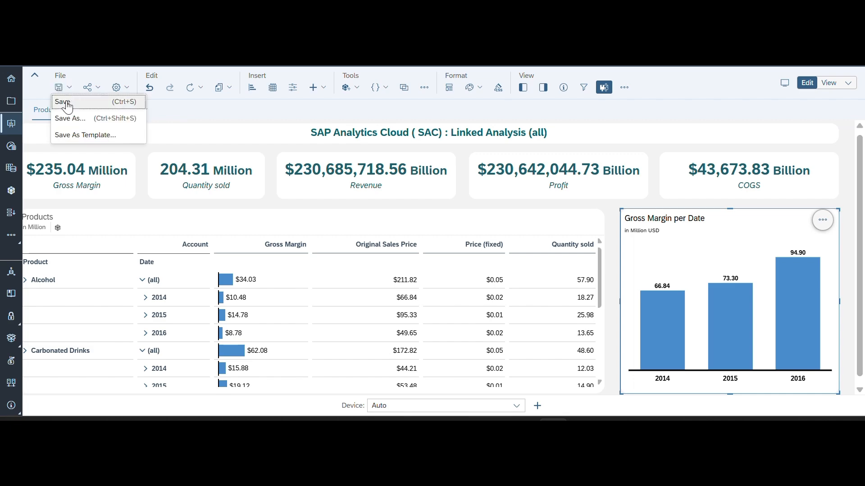
left_click(63, 102)
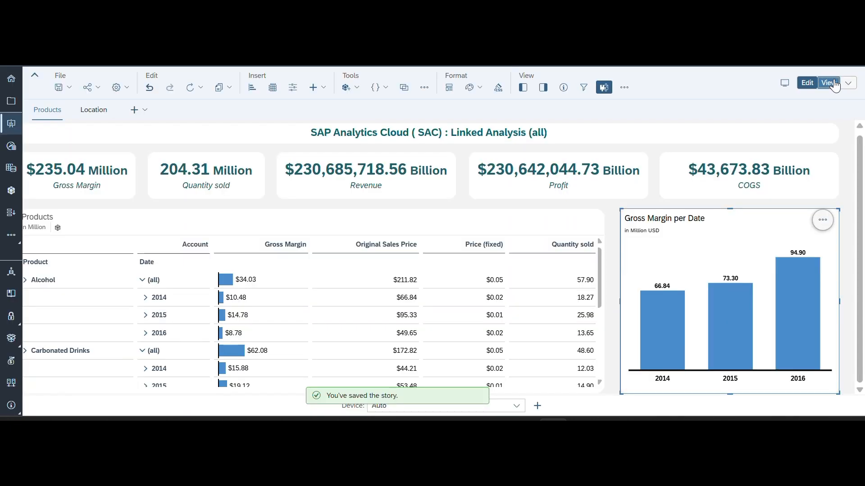
left_click(837, 85)
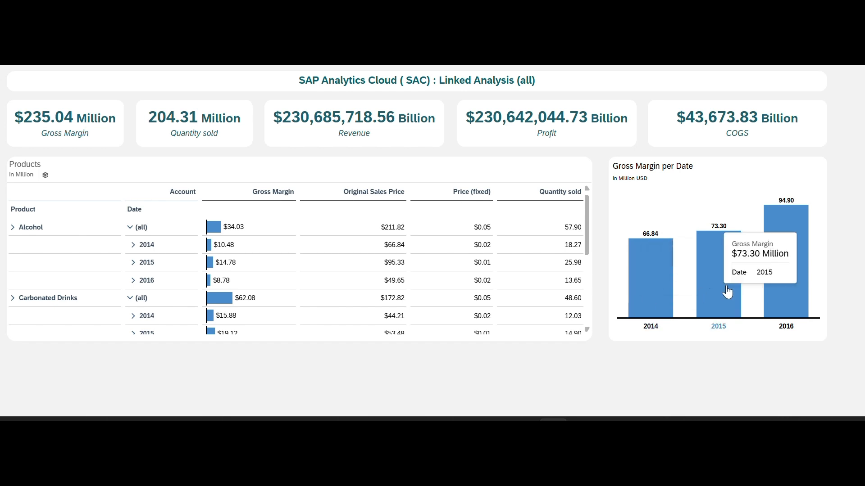
- Filter the Gross Margin per Date chart to 2016, close the Filters panel and check the filter's effect on the Location page
left_click(783, 271)
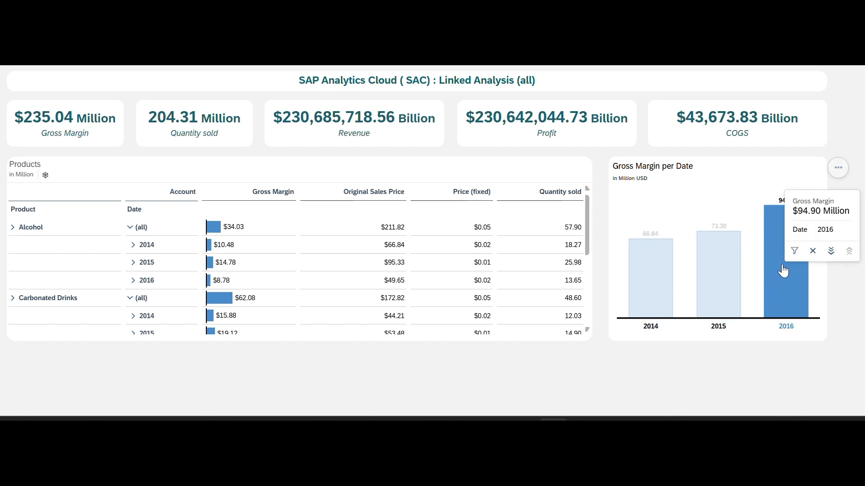
left_click(793, 258)
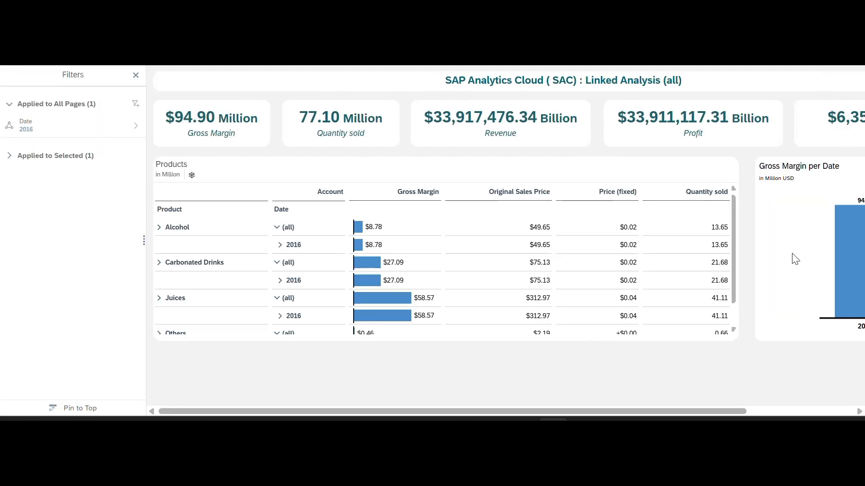
left_click(136, 75)
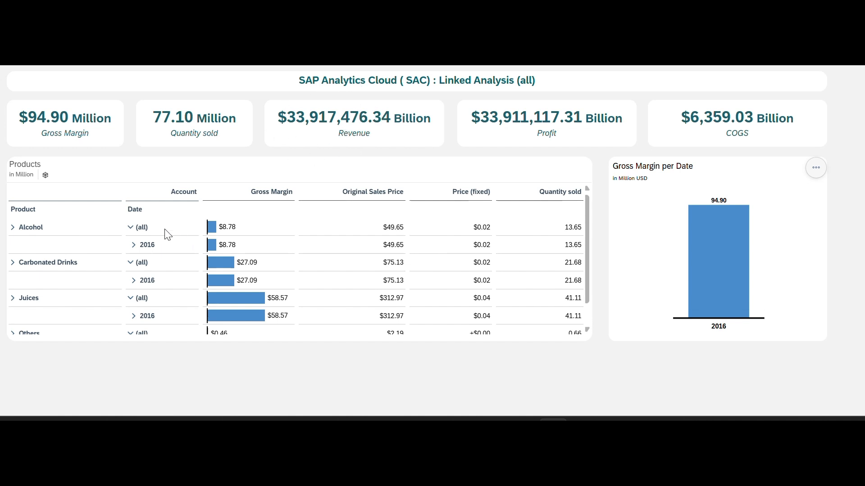
left_click(454, 59)
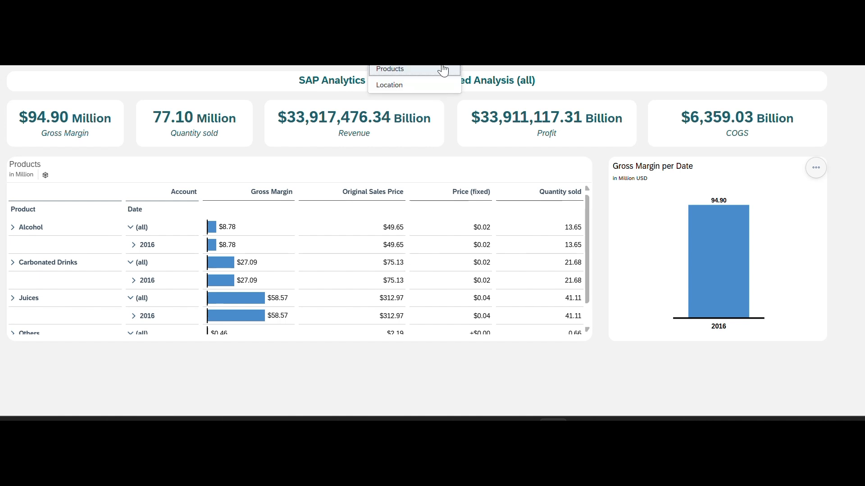
left_click(398, 84)
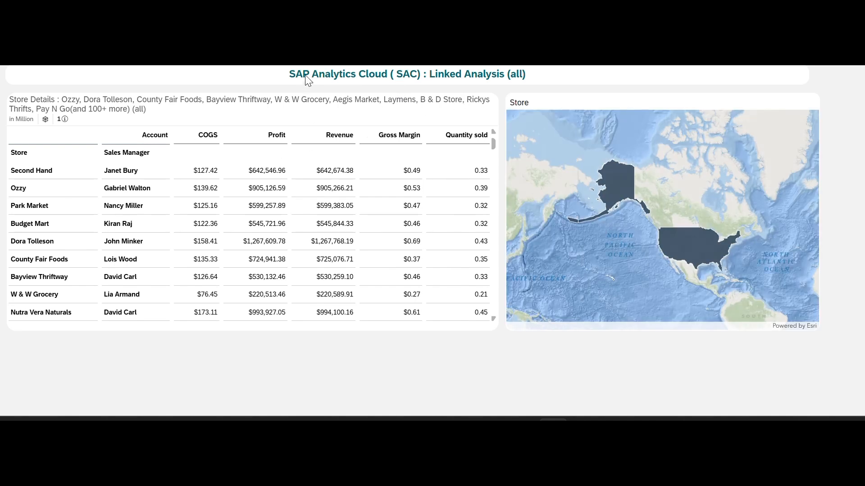
- Back in the editor, set the Gross Margin per Date chart's Linked Analysis to All Widgets on the Page with Filter on Data Point Selection enabled
left_click(271, 62)
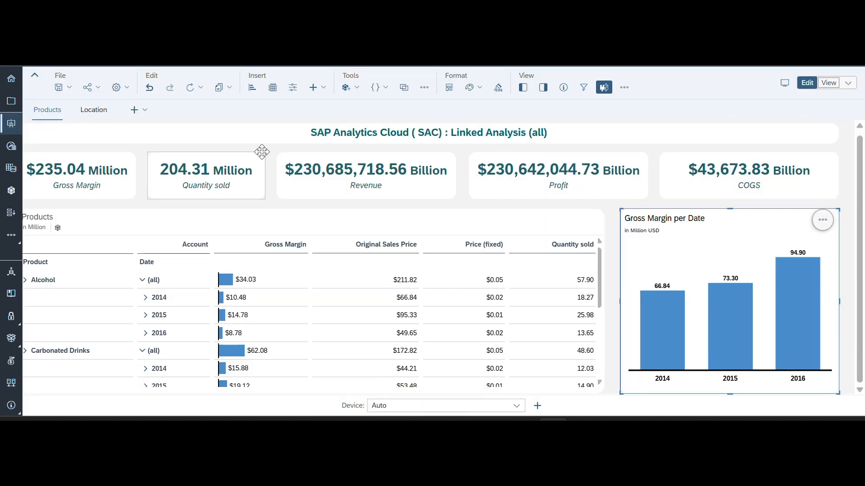
left_click(831, 221)
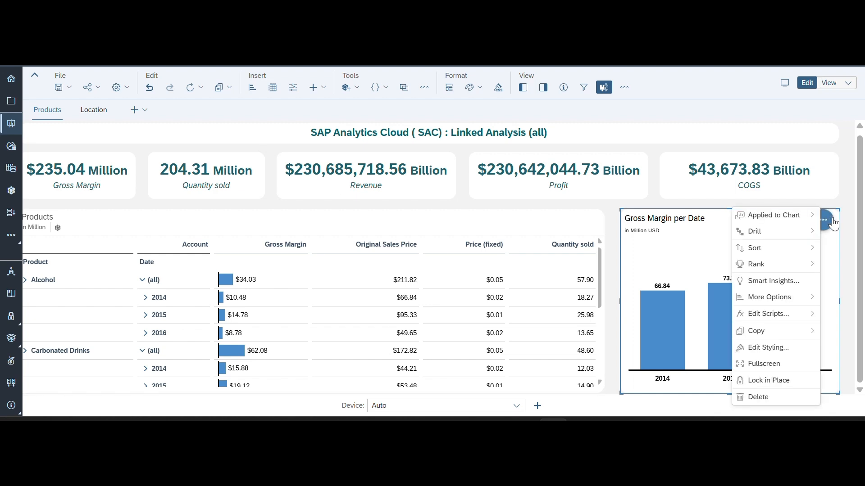
mouse_move(748, 298)
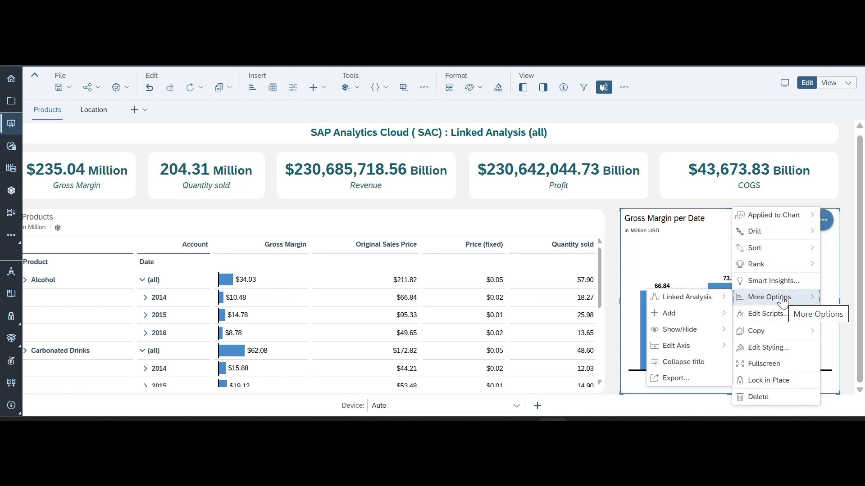
mouse_move(692, 303)
left_click(613, 297)
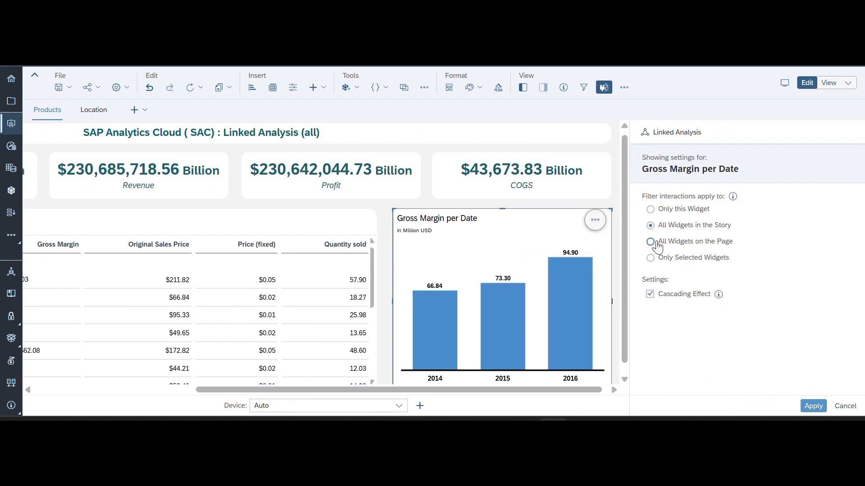
left_click(650, 243)
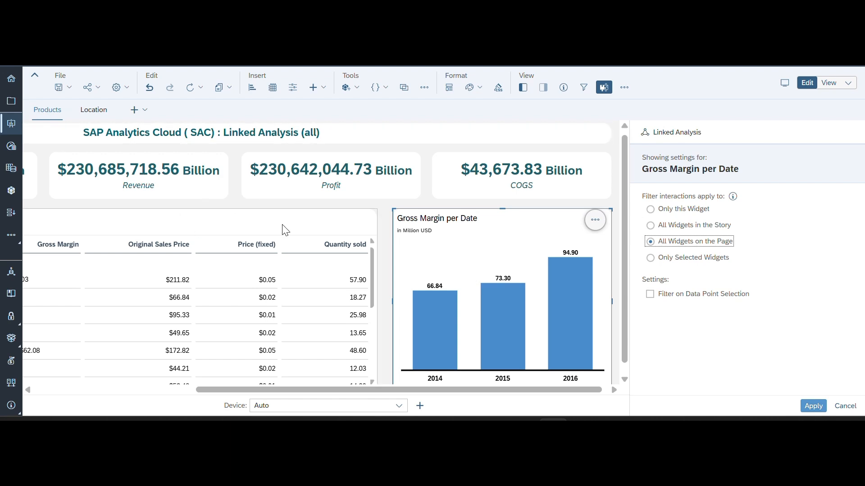
left_click(650, 295)
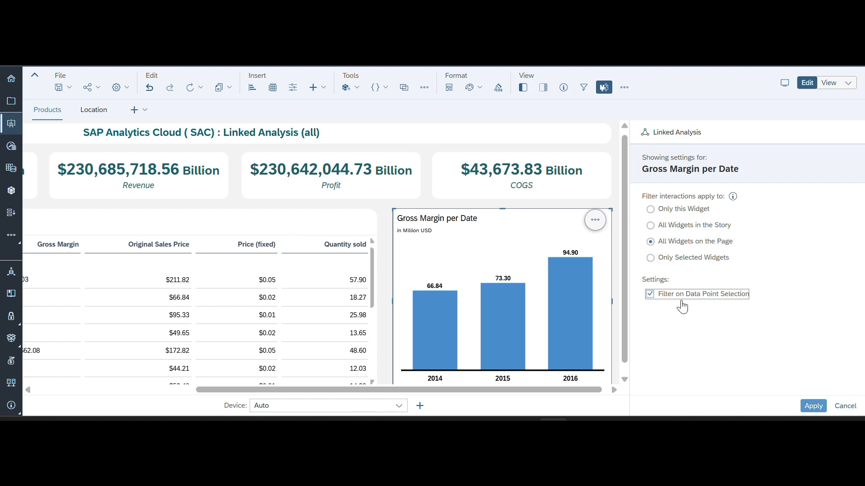
left_click(810, 410)
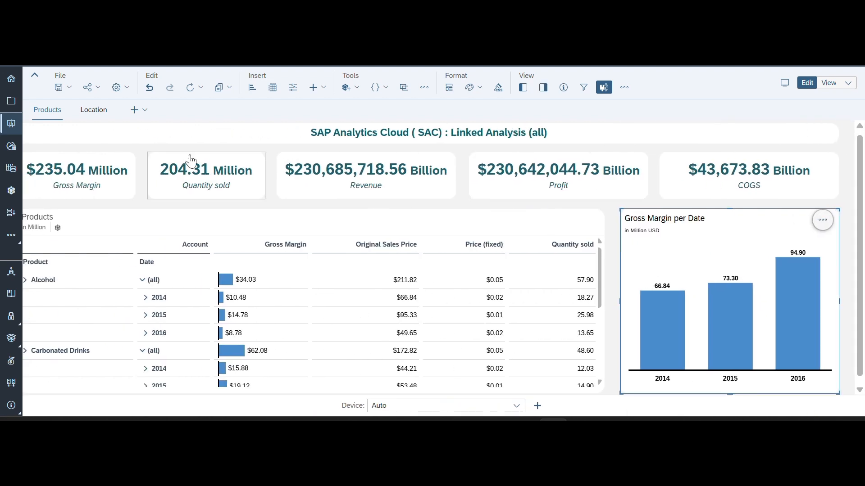
- Save the story with the chart's page-wide Linked Analysis setting and open it in view mode
left_click(67, 86)
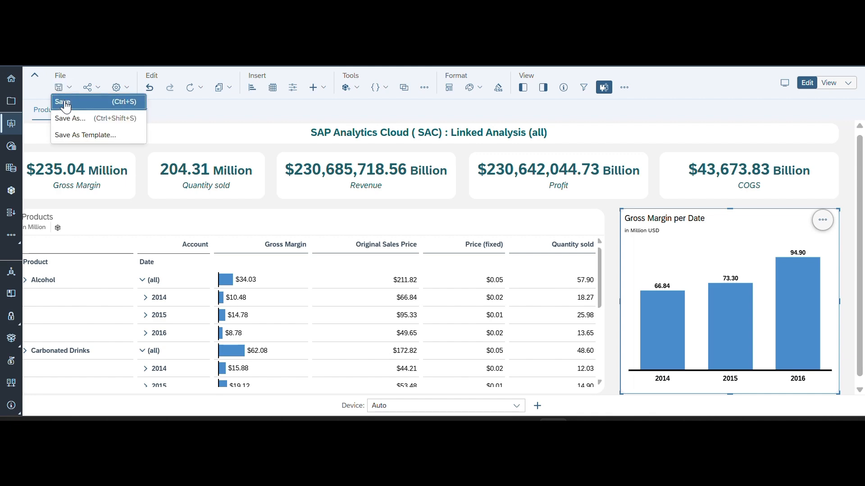
left_click(64, 100)
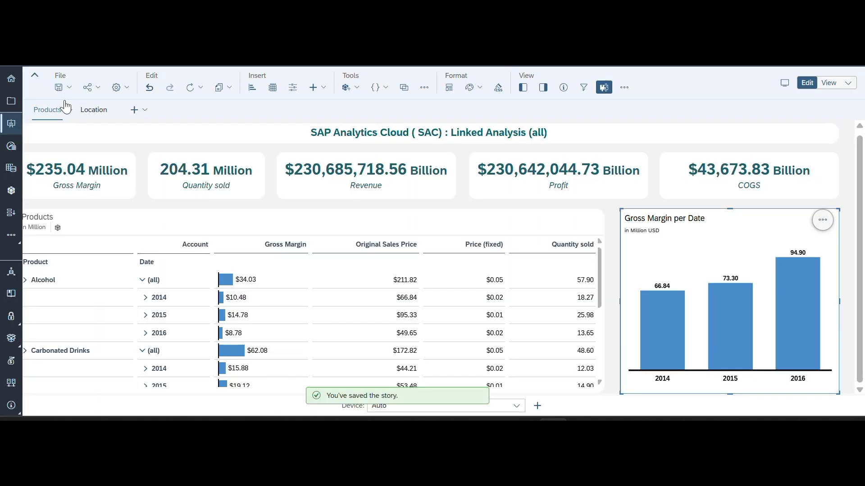
left_click(828, 87)
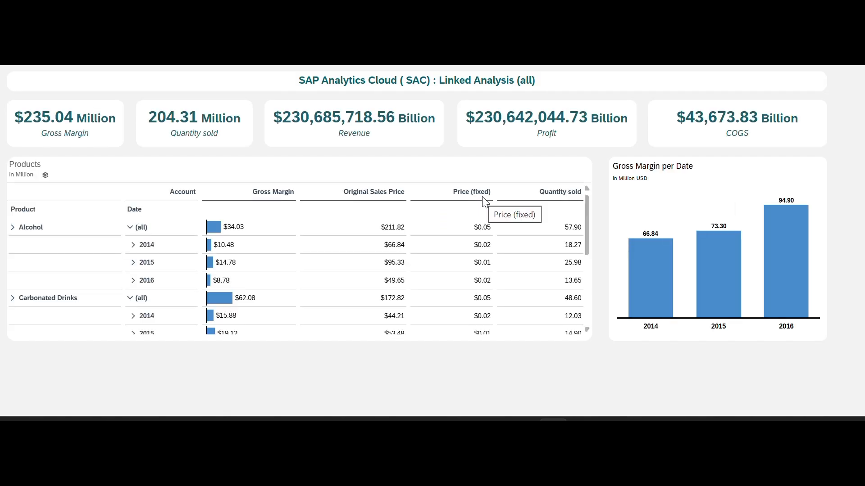
- Test the Gross Margin per Date chart by selecting and clearing 2014, 2016 and 2015 in turn, and check the Location page
mouse_move(647, 284)
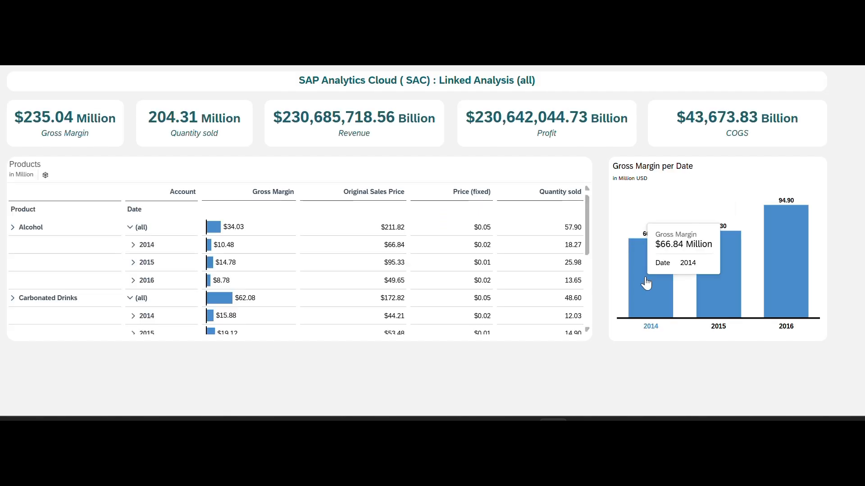
left_click(647, 284)
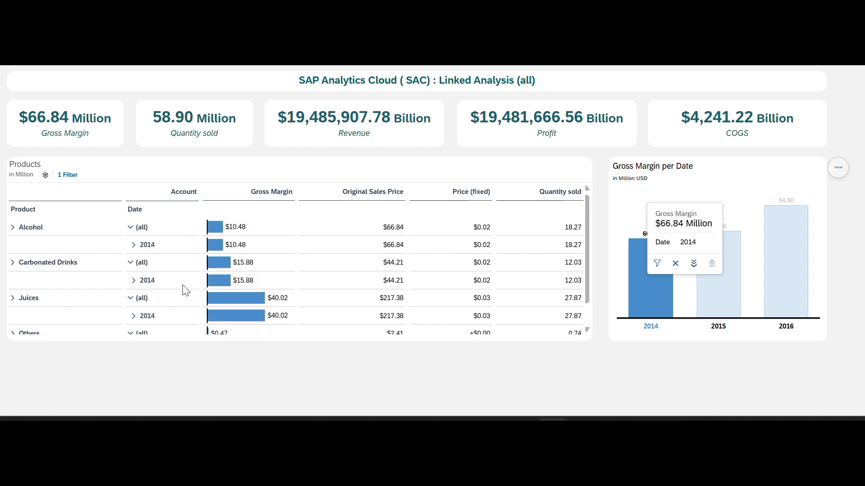
left_click(728, 194)
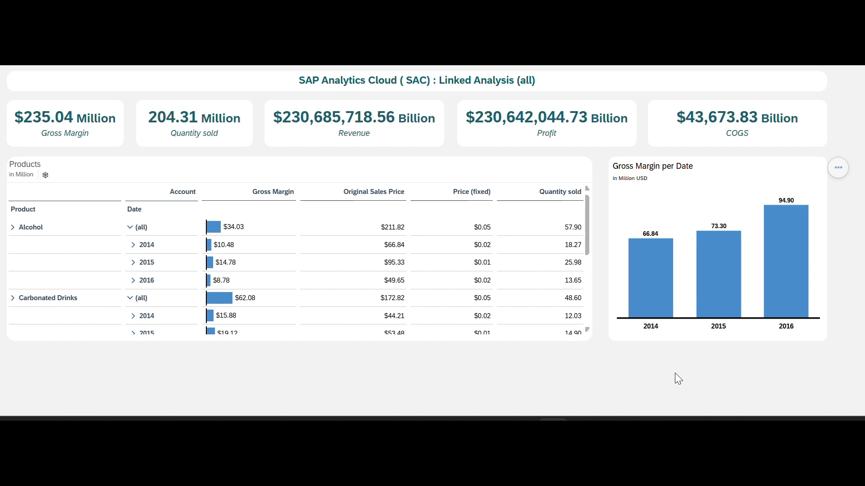
left_click(782, 276)
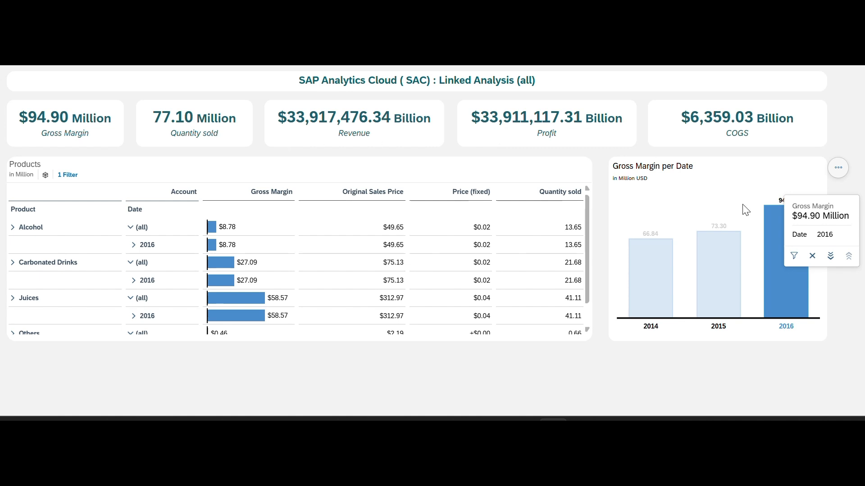
left_click(742, 190)
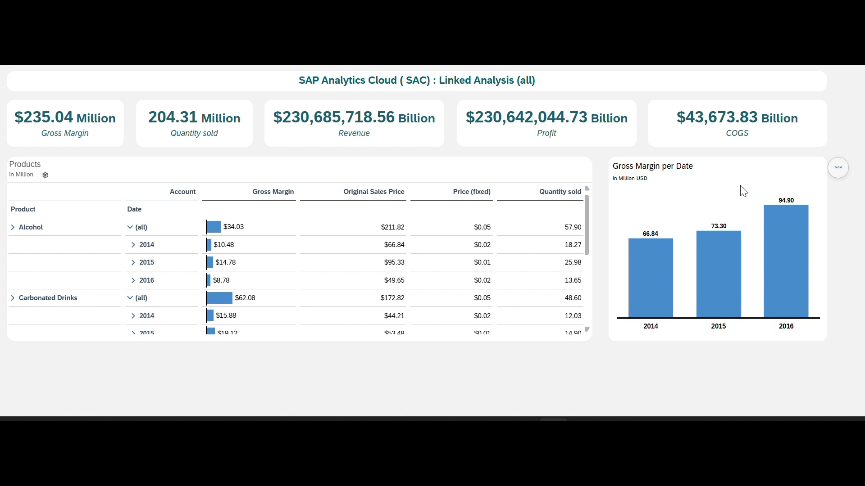
left_click(718, 262)
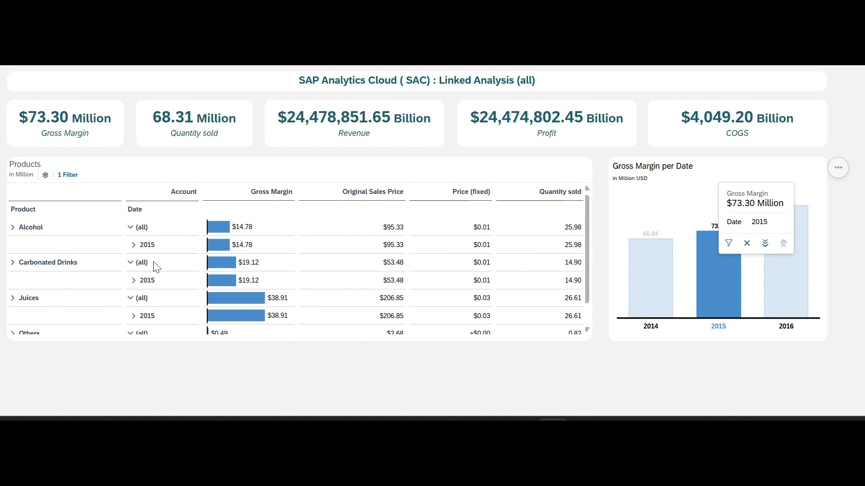
left_click(678, 194)
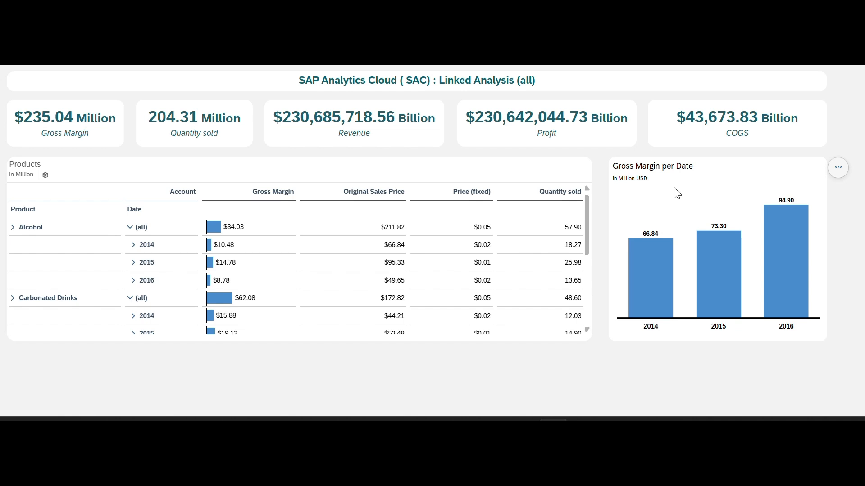
left_click(433, 55)
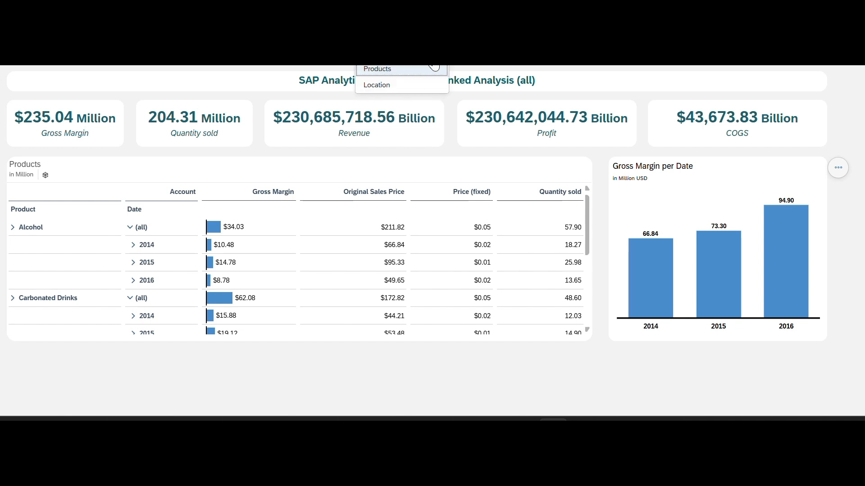
left_click(391, 86)
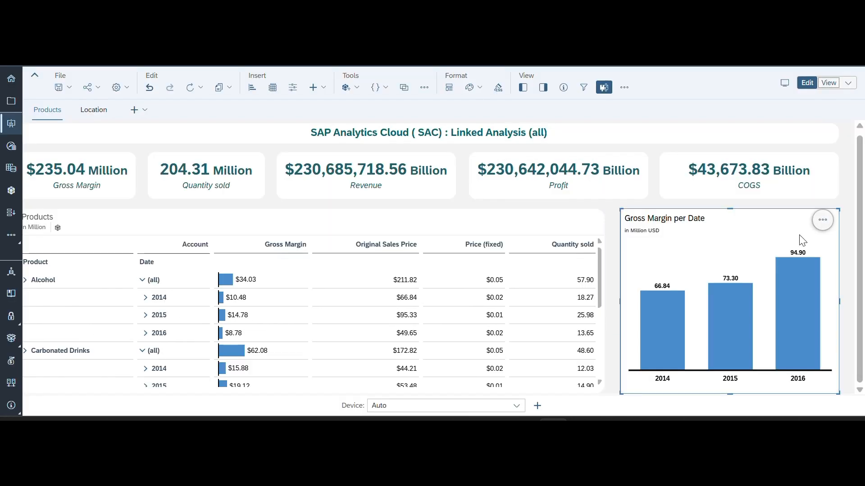
left_click(822, 220)
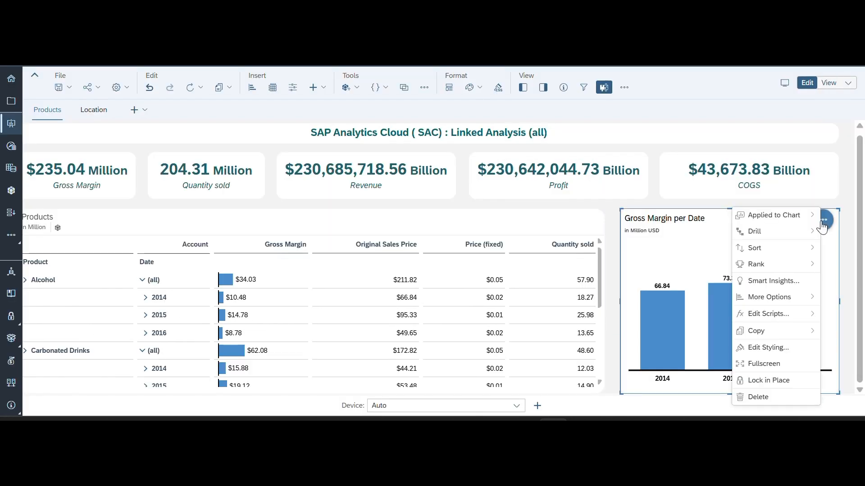
mouse_move(793, 299)
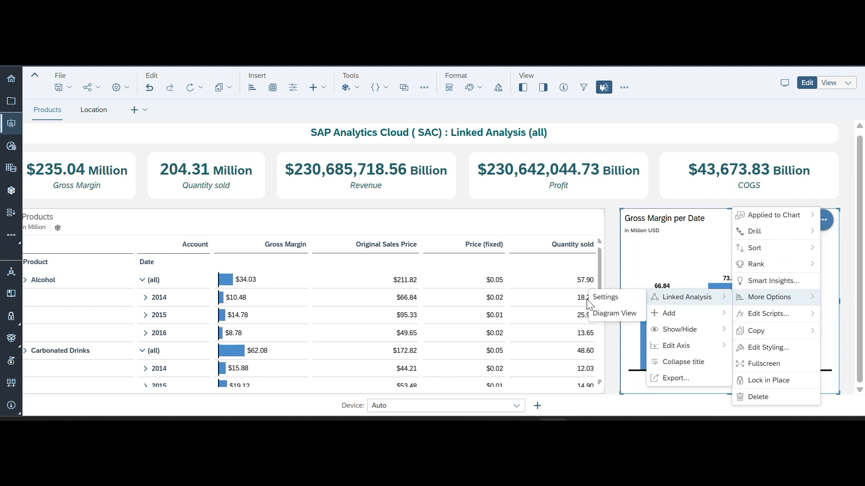
left_click(588, 302)
left_click(801, 229)
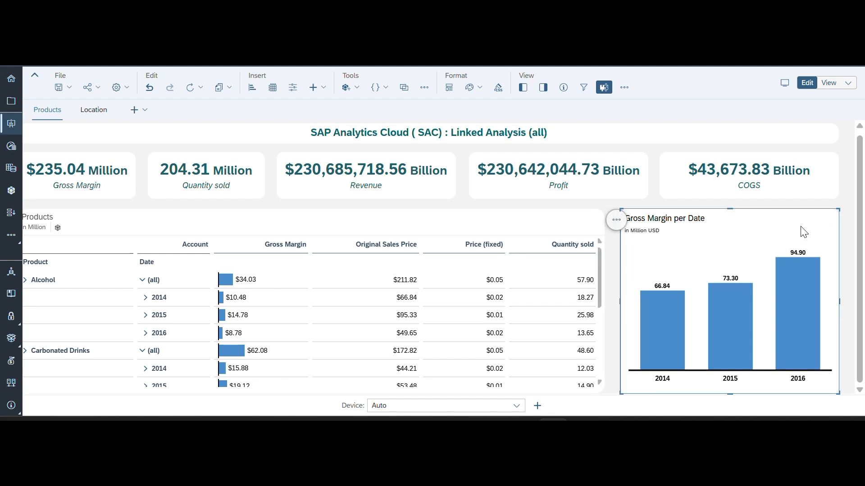
left_click(616, 220)
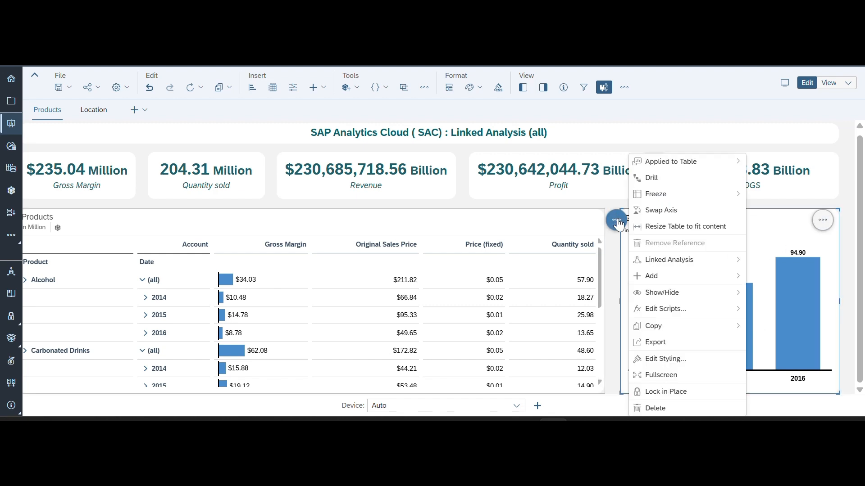
mouse_move(678, 266)
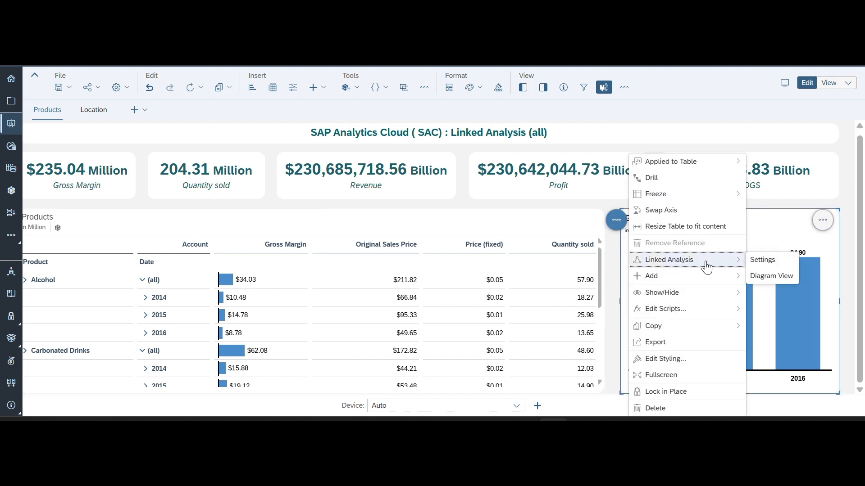
left_click(762, 261)
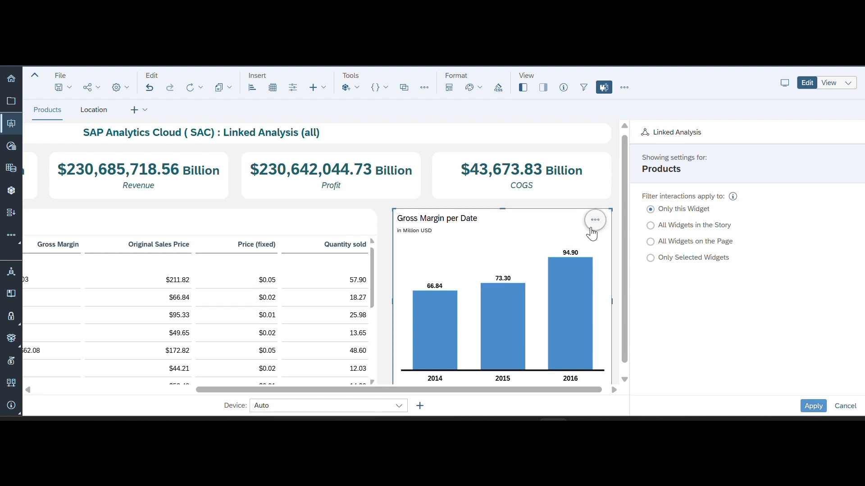
- Set the Gross Margin per Date chart's Linked Analysis filter interactions to Only Selected Widgets
left_click(595, 219)
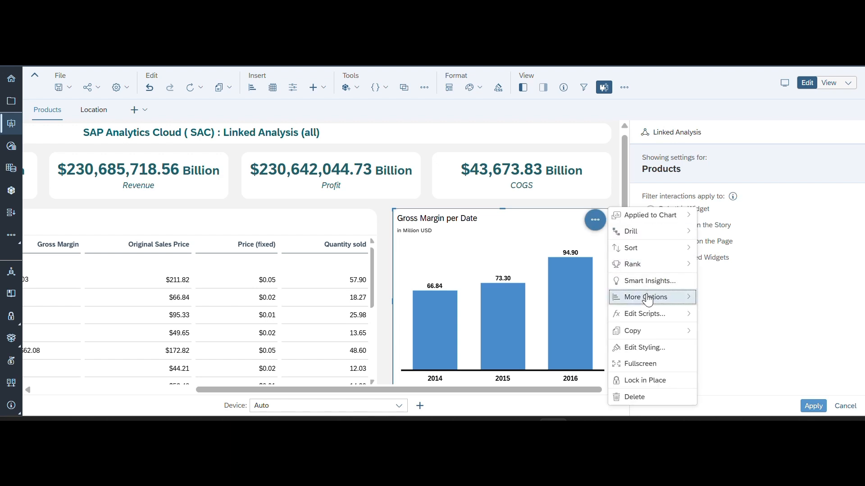
mouse_move(647, 300)
mouse_move(726, 299)
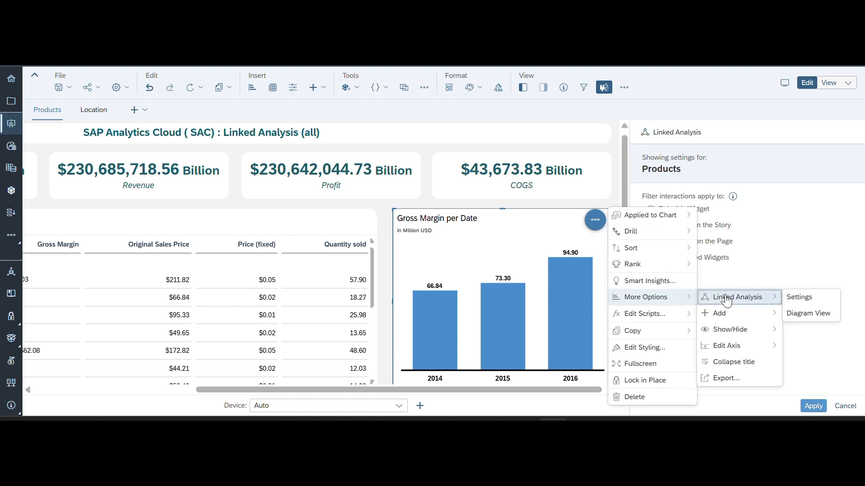
left_click(801, 301)
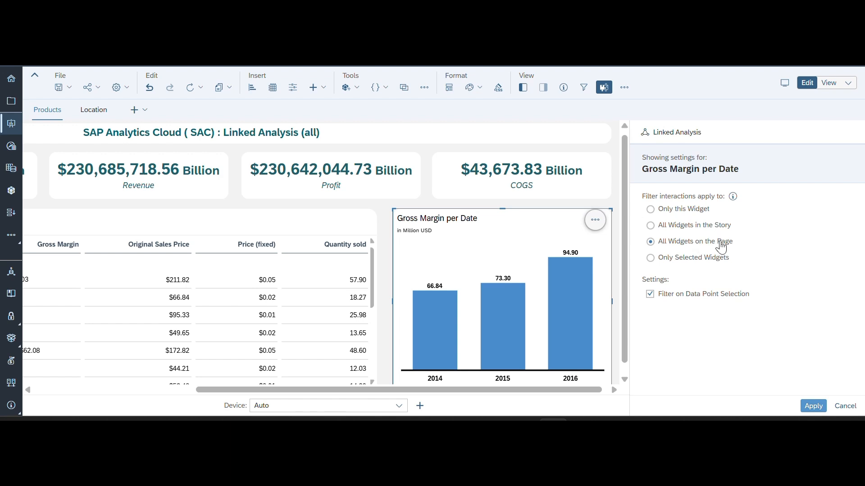
left_click(649, 261)
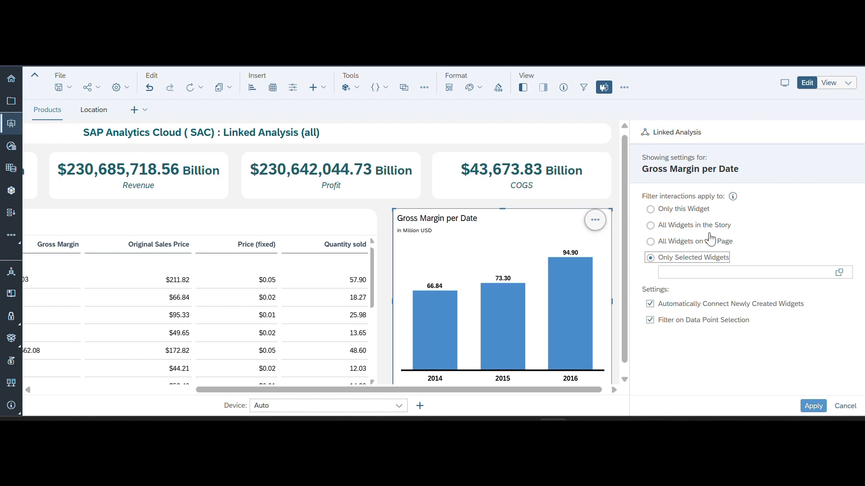
- Link the chart only to Table_2 (Products Cross-tab) and apply the settings with Automatically Connect Newly Created Widgets disabled
left_click(839, 272)
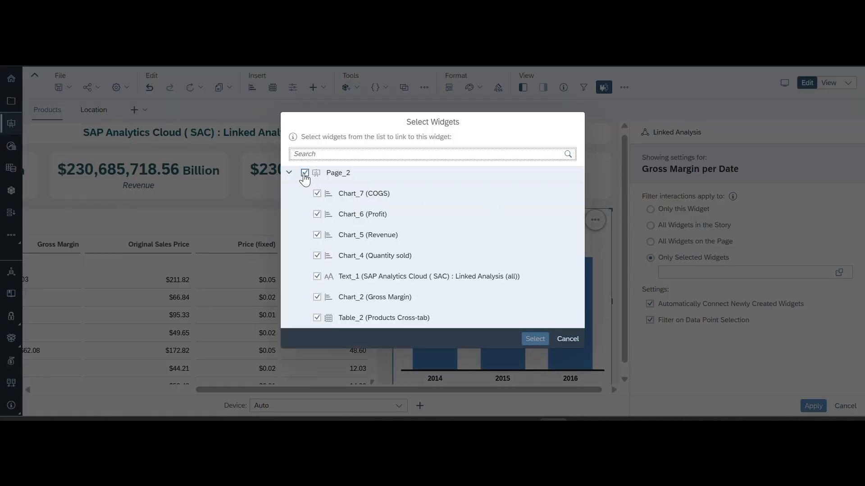
left_click(304, 174)
left_click(305, 175)
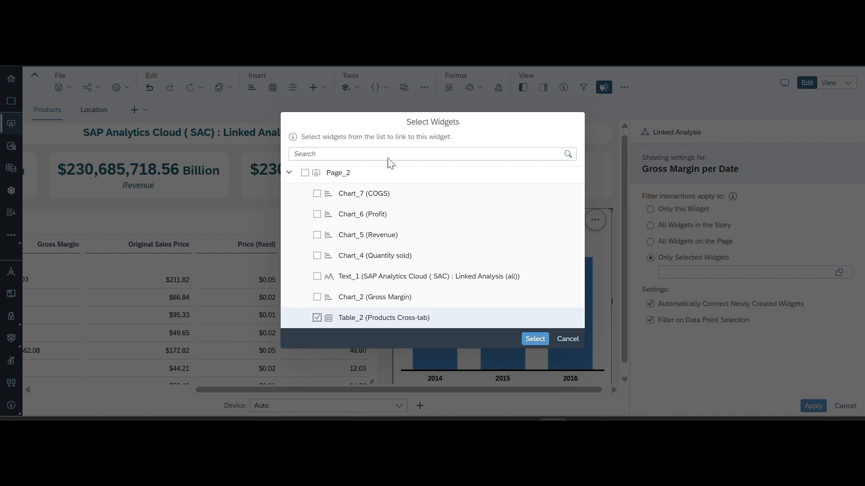
left_click(539, 341)
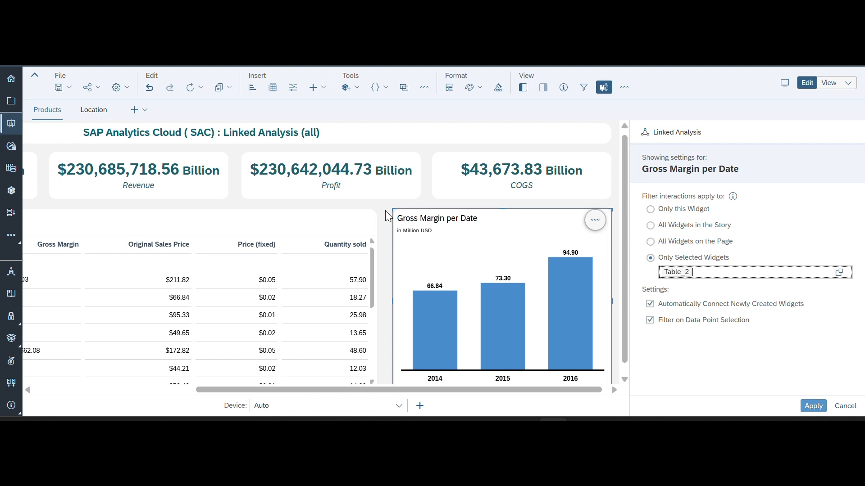
left_click(650, 305)
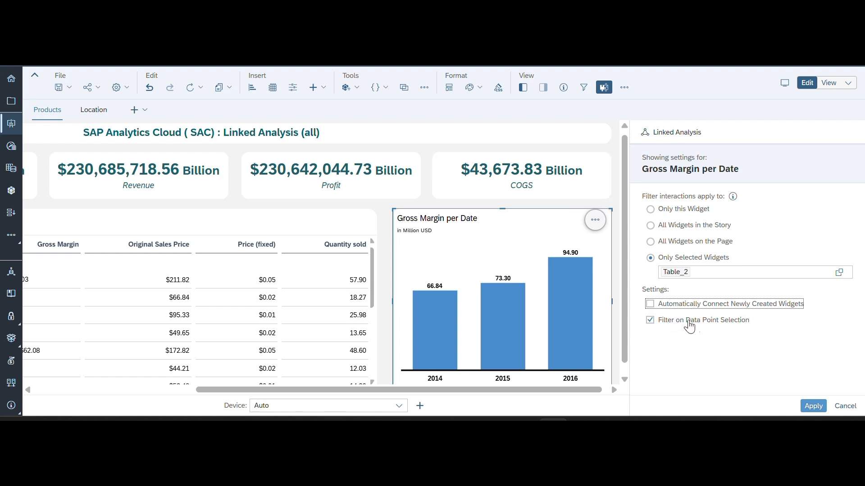
left_click(813, 406)
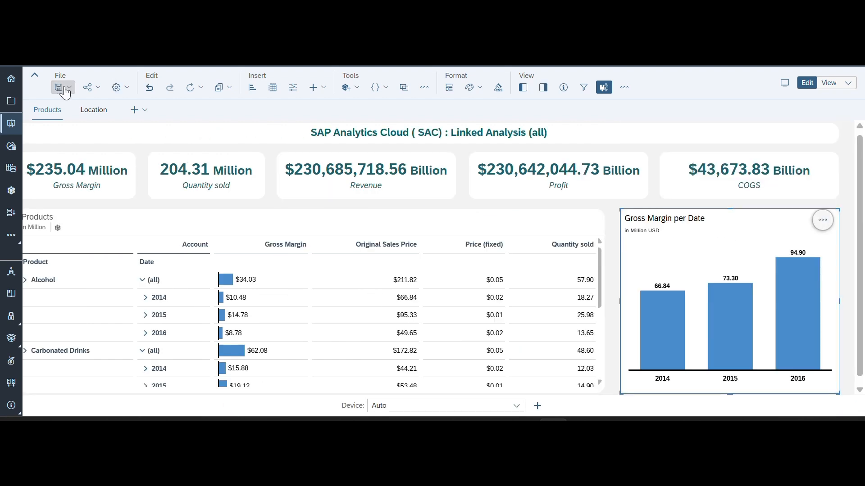
- Save the story and test the selected-widget link in view mode by selecting 2014 in the Gross Margin per Date chart
left_click(69, 90)
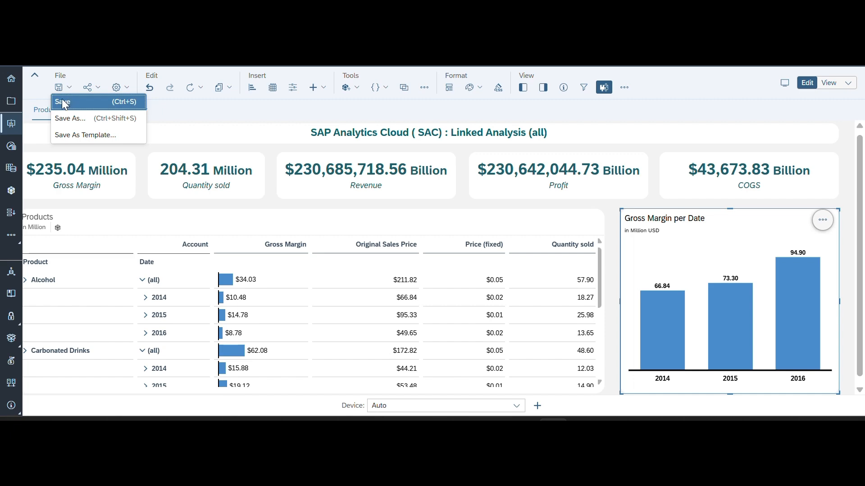
left_click(63, 101)
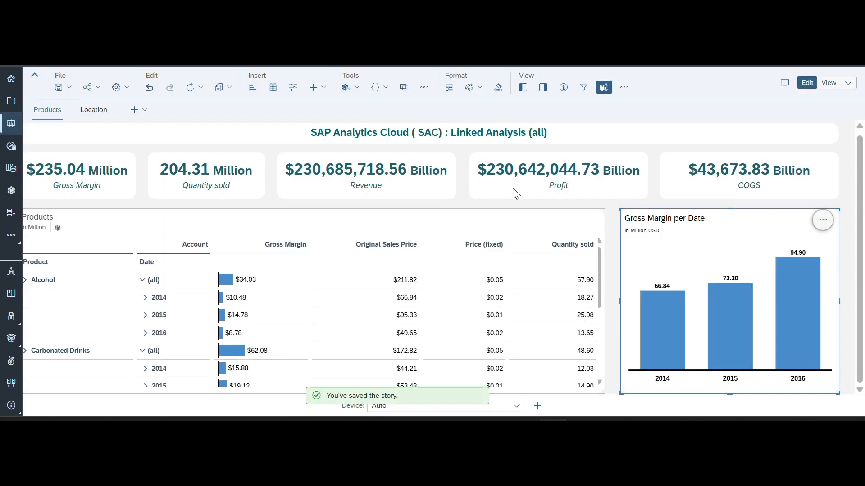
left_click(830, 84)
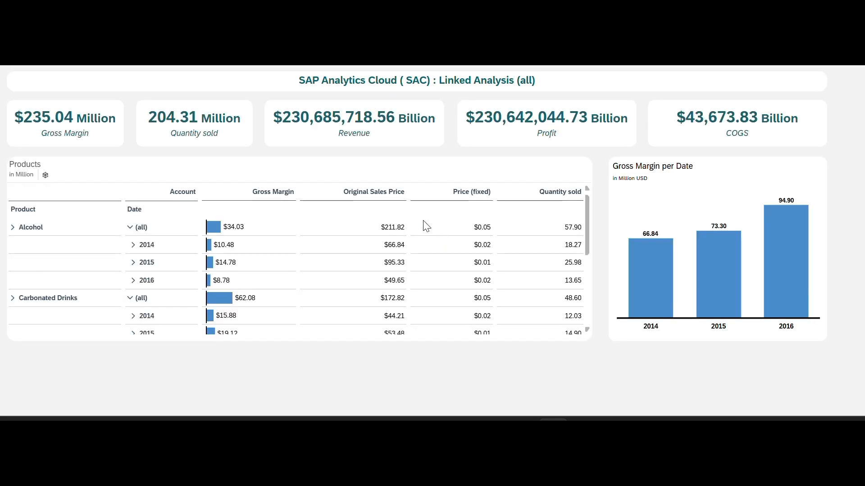
left_click(640, 276)
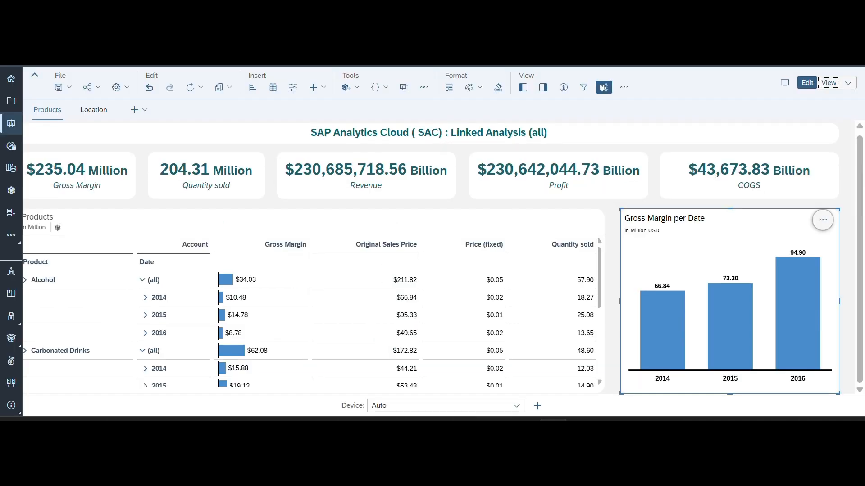
- Disable Filter on Data Point Selection in the Gross Margin per Date chart's Linked Analysis settings and apply the change
left_click(822, 221)
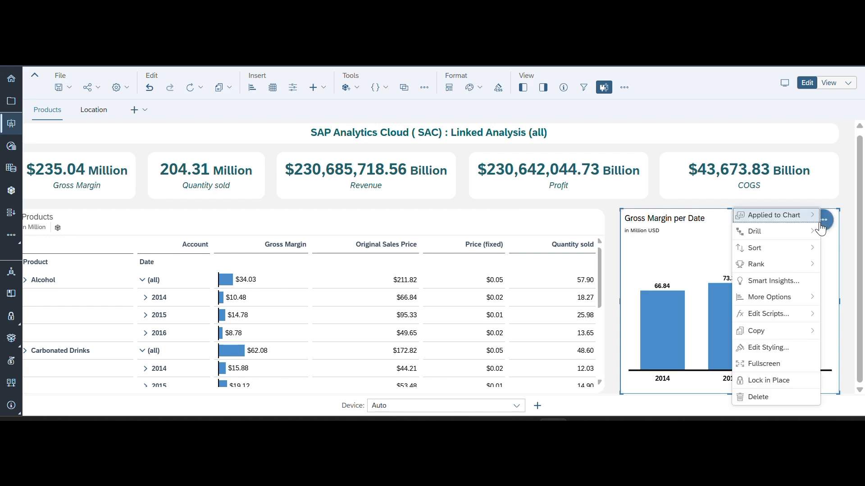
mouse_move(773, 299)
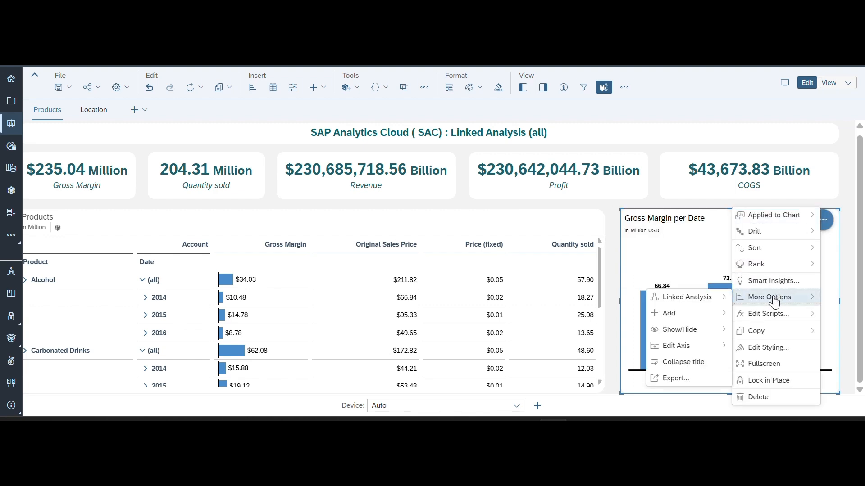
mouse_move(701, 303)
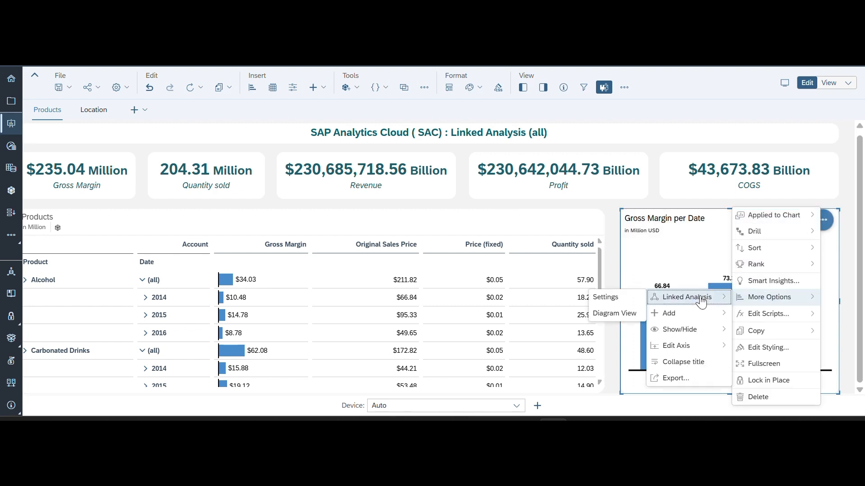
left_click(627, 299)
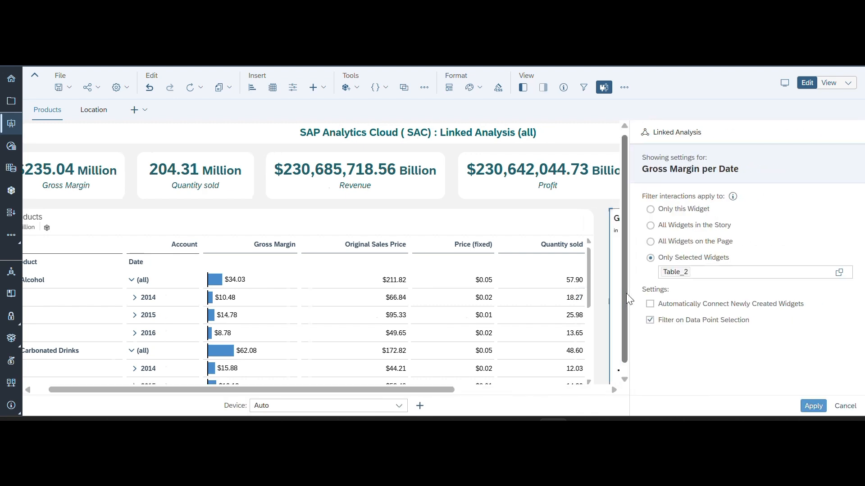
left_click(650, 321)
left_click(810, 408)
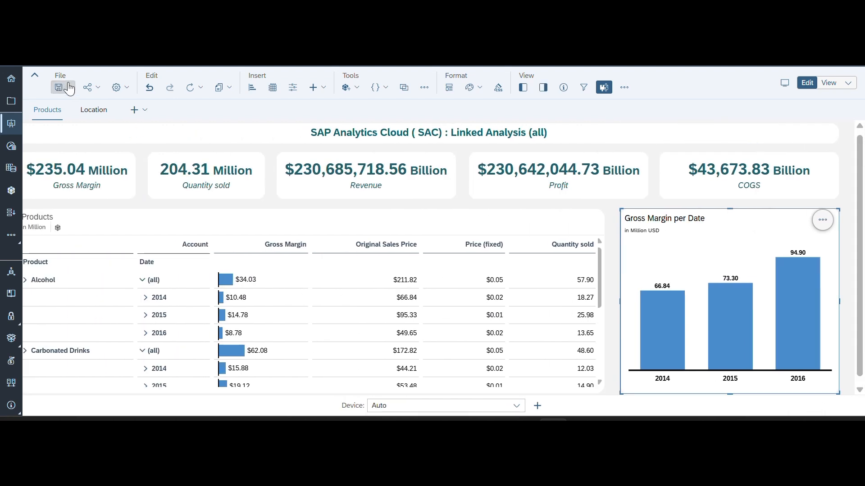
- Save the story and test it in view mode by selecting 2014 in the Gross Margin per Date chart and applying the Filter action
left_click(69, 87)
left_click(66, 100)
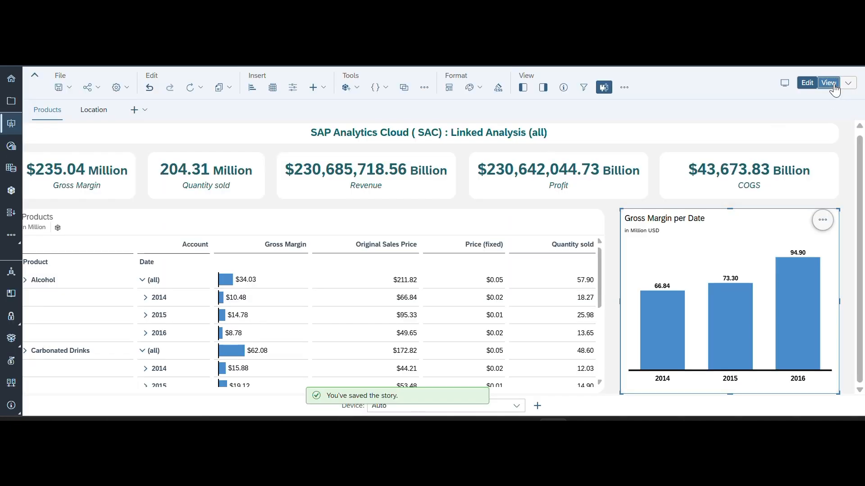
left_click(833, 85)
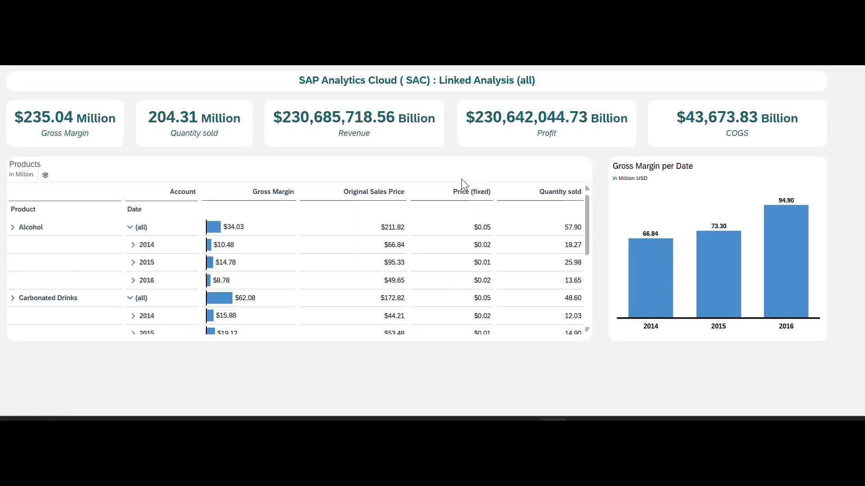
mouse_move(637, 285)
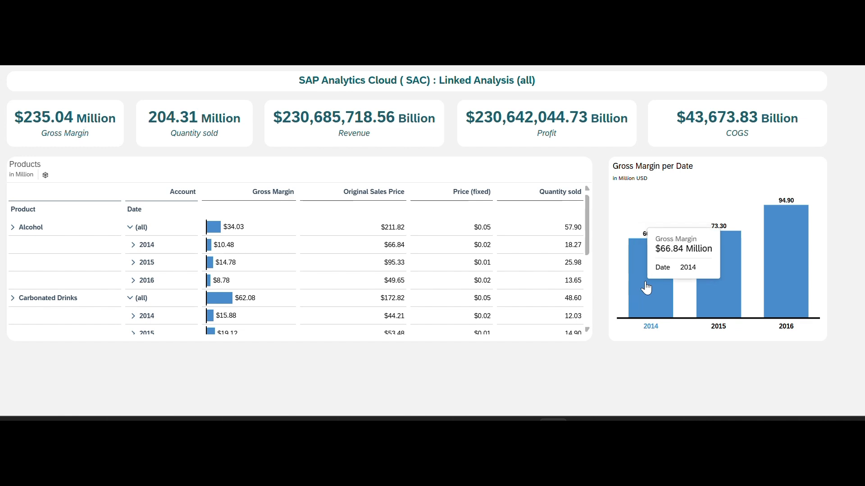
left_click(645, 287)
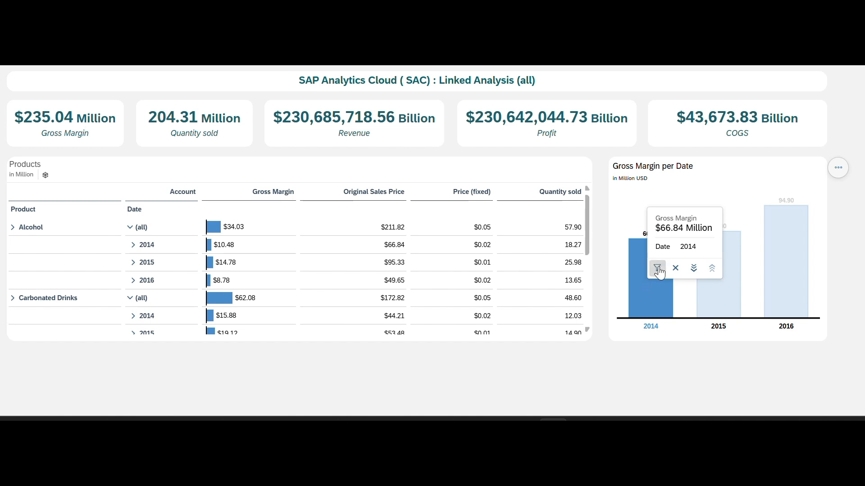
left_click(657, 269)
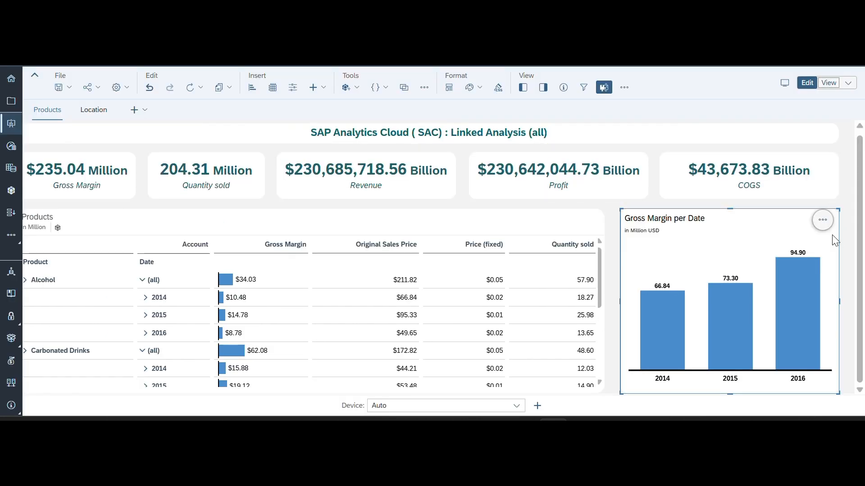
- Re-enable Filter on Data Point Selection in the Gross Margin per Date chart's Linked Analysis settings and apply the change
left_click(822, 221)
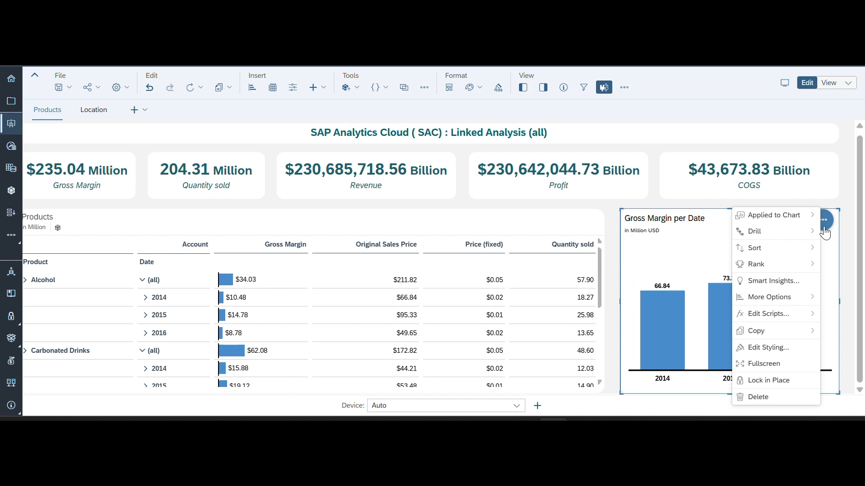
mouse_move(768, 302)
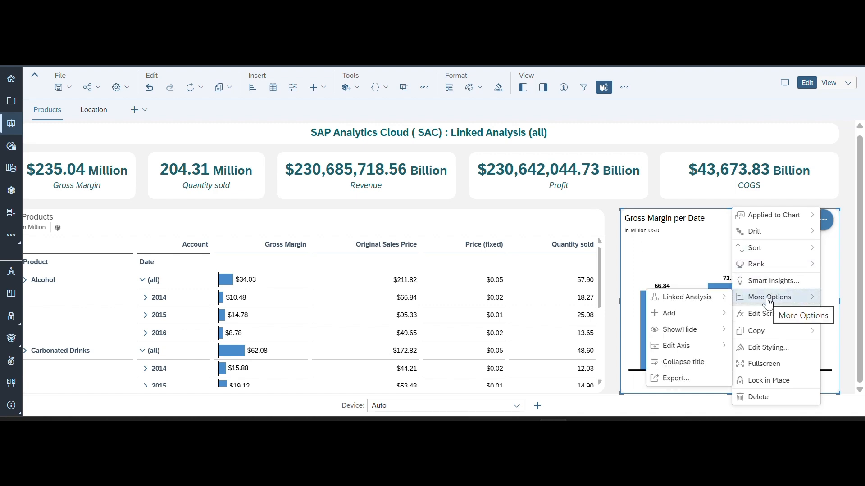
mouse_move(688, 304)
left_click(605, 297)
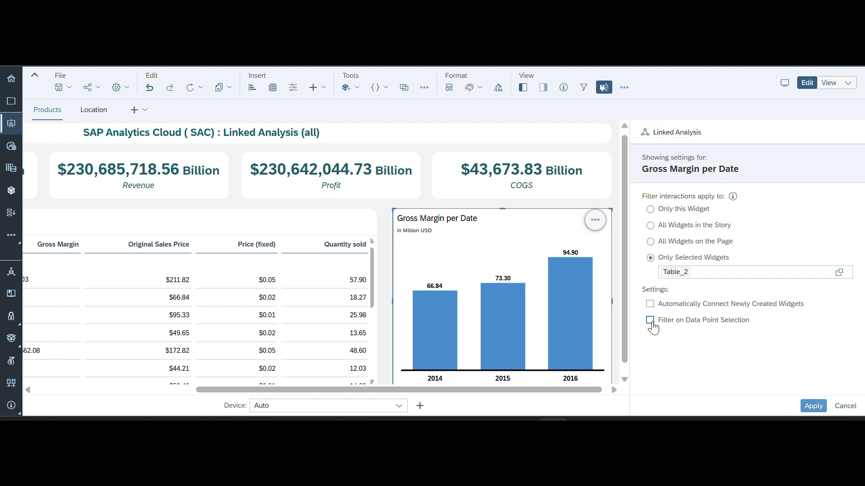
left_click(652, 323)
left_click(813, 406)
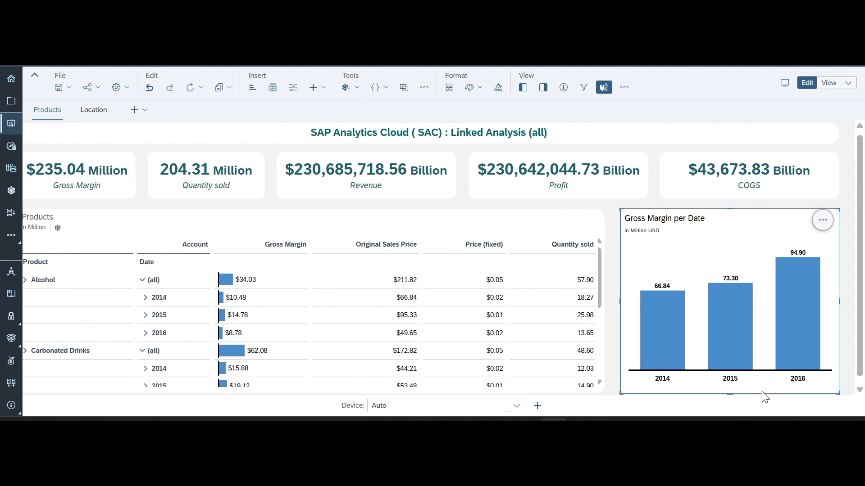
- Save the story and test the direct data point filter in view mode by selecting 2015 in the Gross Margin per Date chart
left_click(68, 88)
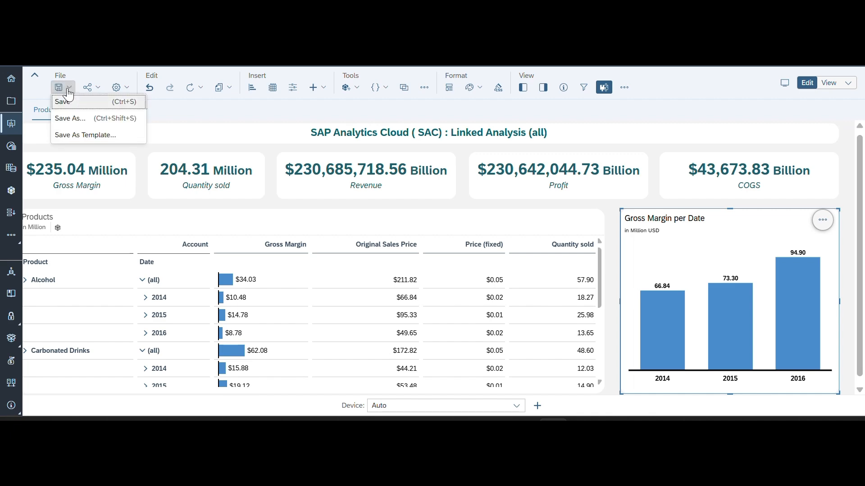
left_click(68, 107)
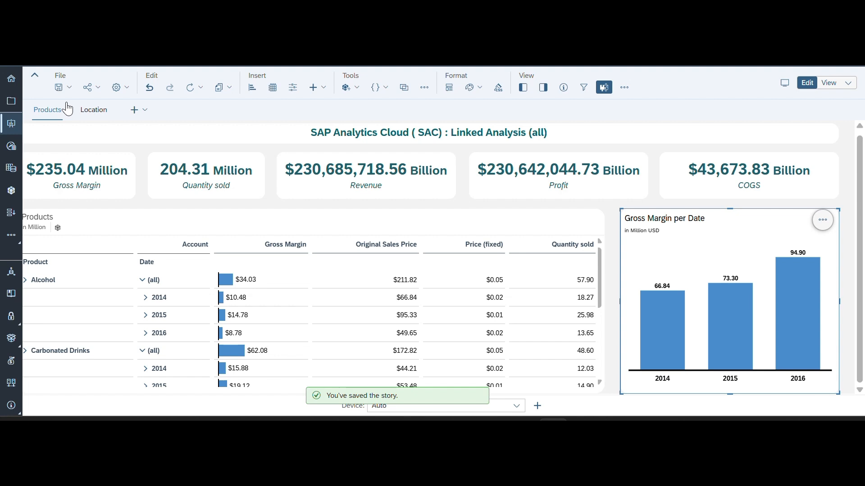
left_click(828, 83)
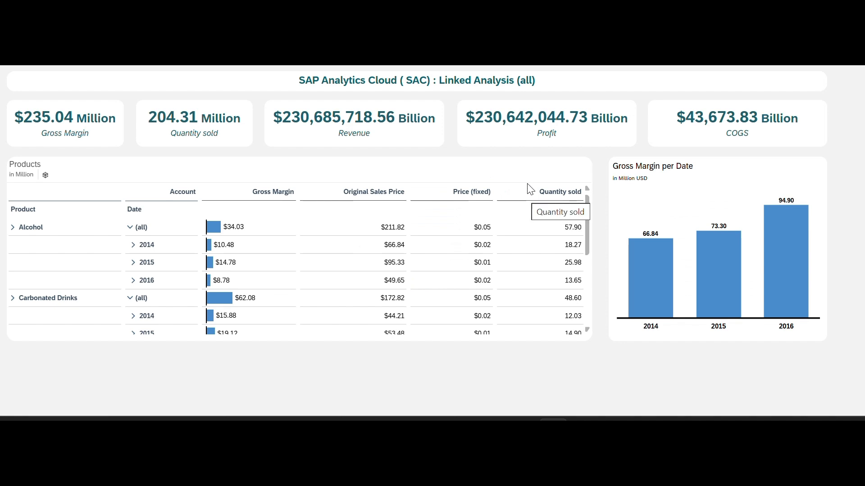
mouse_move(716, 262)
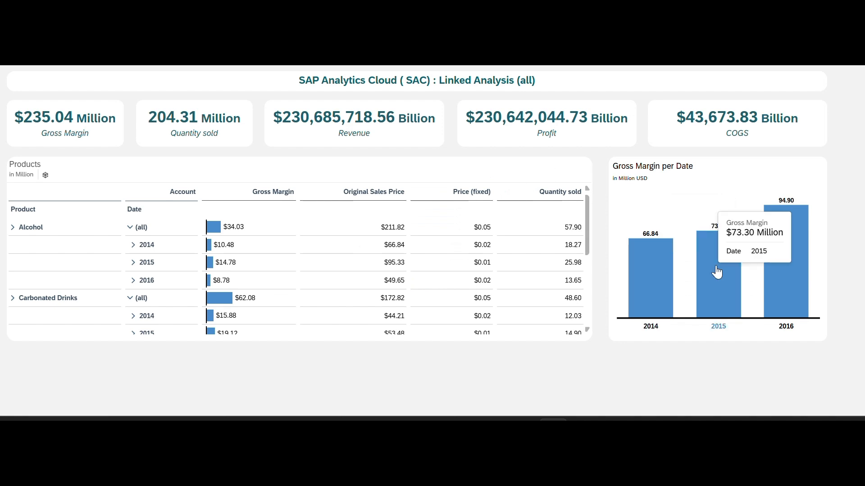
left_click(717, 272)
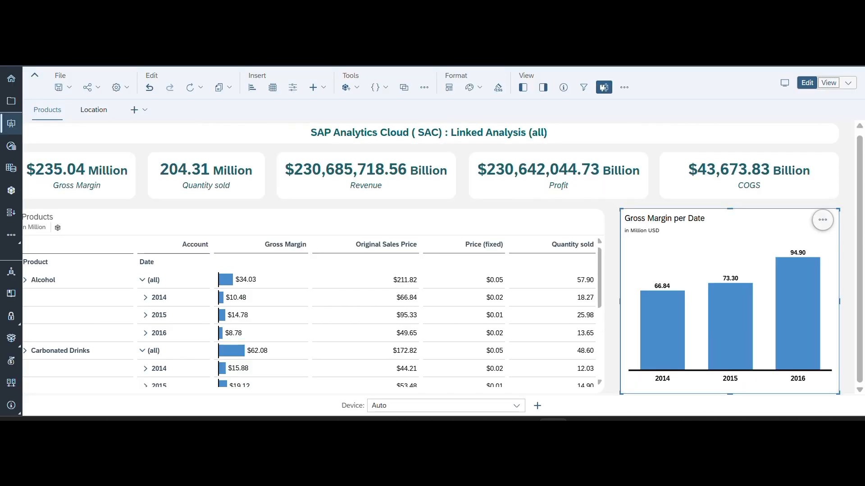
- Open the Linked Analysis diagram view for the Gross Margin per Date chart and inspect the Chart_3 and Table_2 nodes
left_click(823, 220)
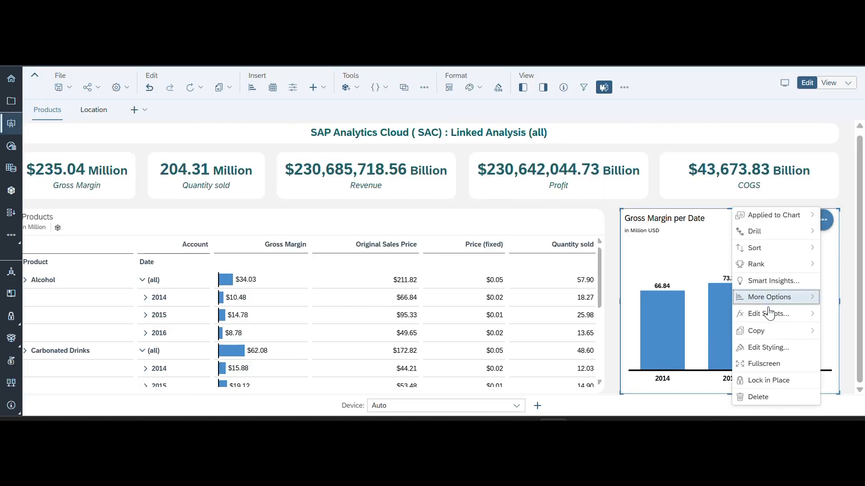
mouse_move(758, 303)
mouse_move(701, 304)
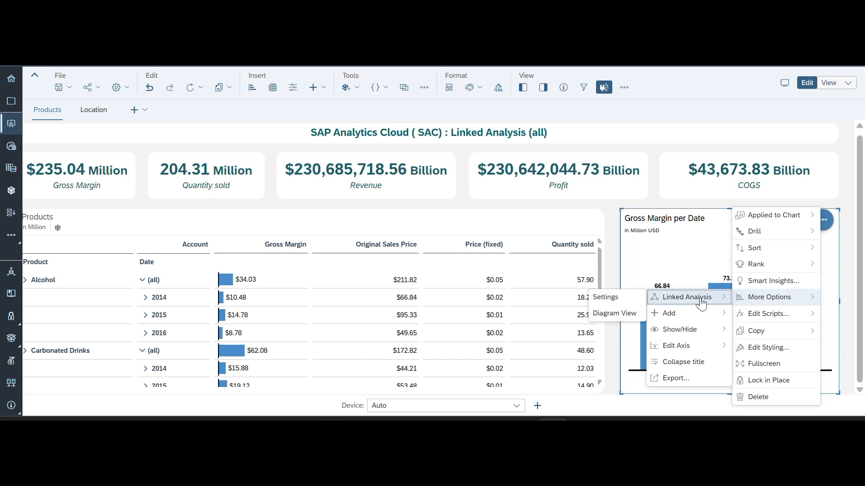
left_click(614, 317)
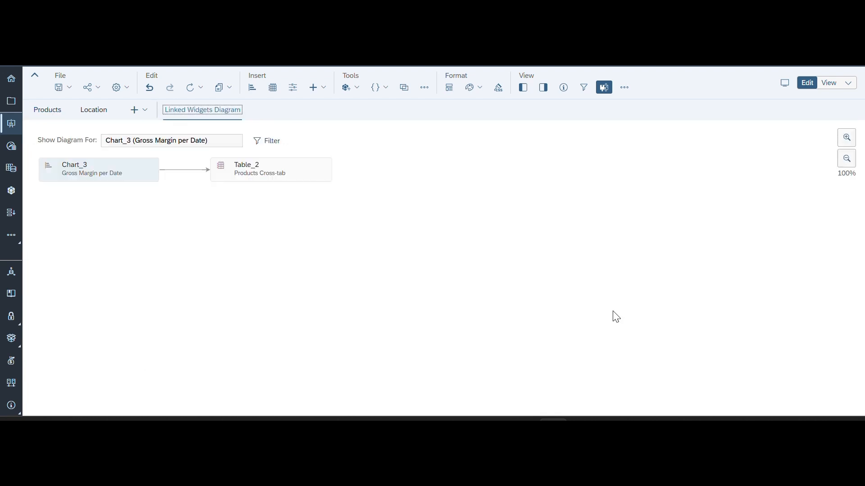
mouse_move(124, 182)
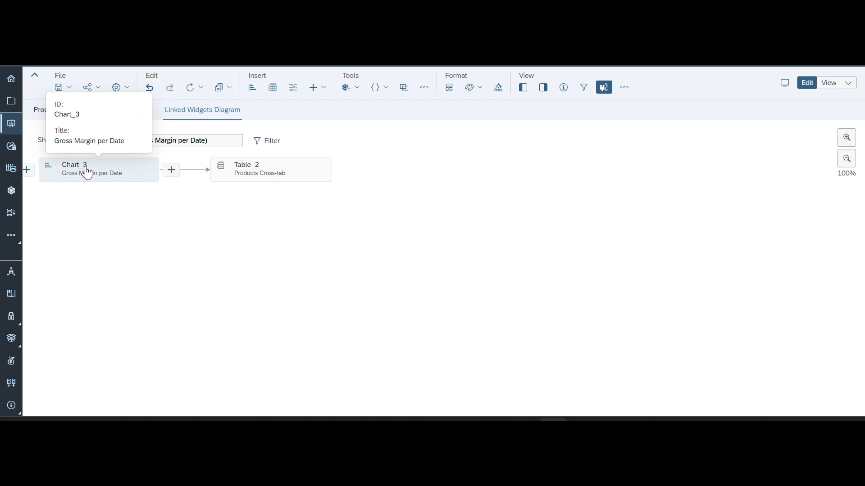
mouse_move(257, 181)
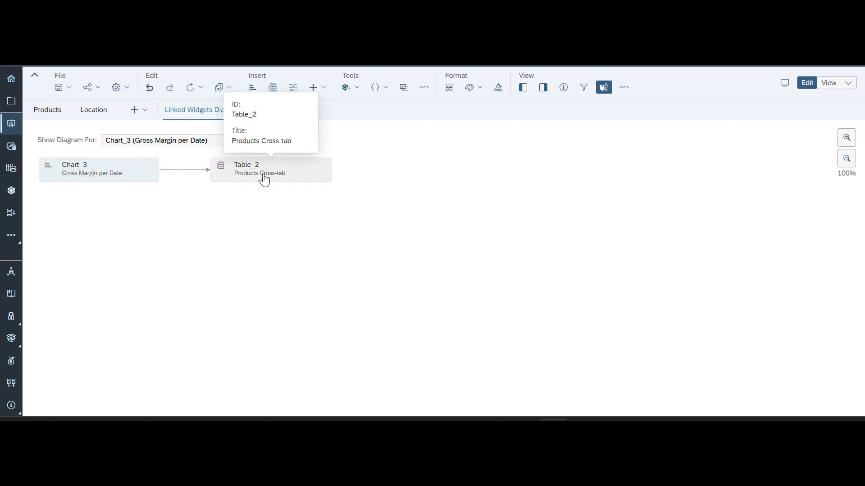
mouse_move(35, 173)
- Open Manage Linked Widgets for Chart_3 in the diagram and review its source widgets, target widgets and additional setting
right_click(95, 178)
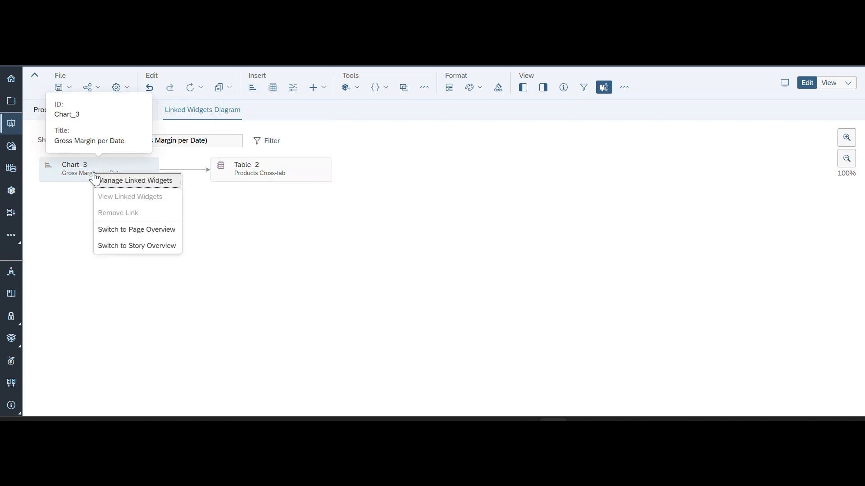
left_click(120, 182)
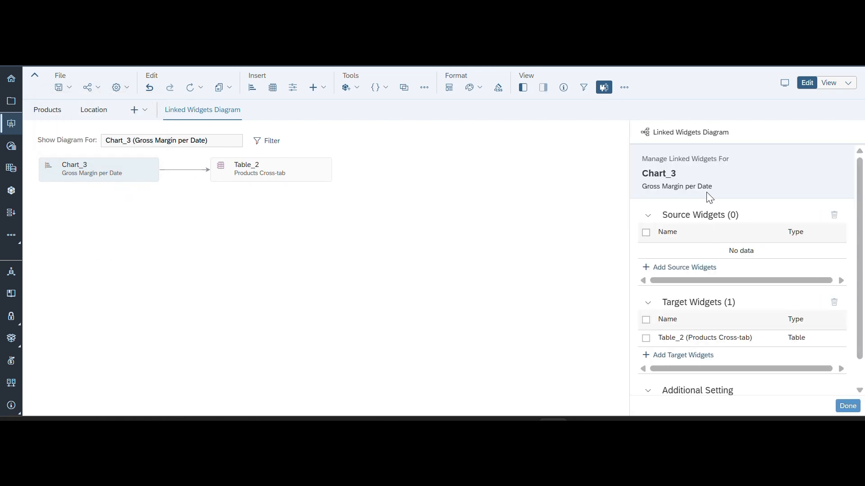
scroll(709, 197, "down", 1)
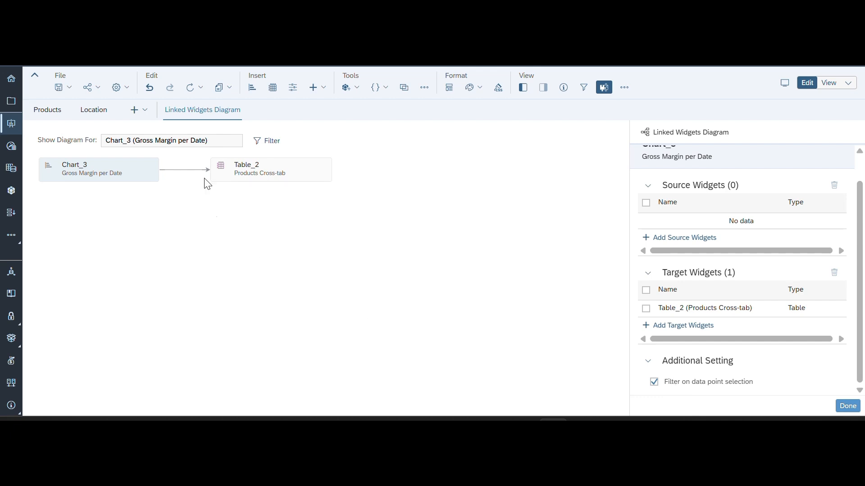
- On the Products page, set the Gross Margin per Date chart's filter interactions to All Widgets in the Story, apply, and save the story
left_click(48, 110)
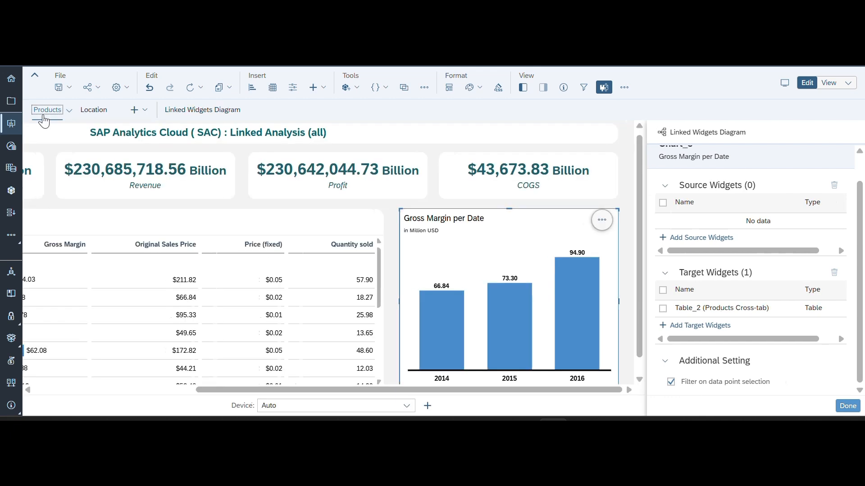
left_click(822, 220)
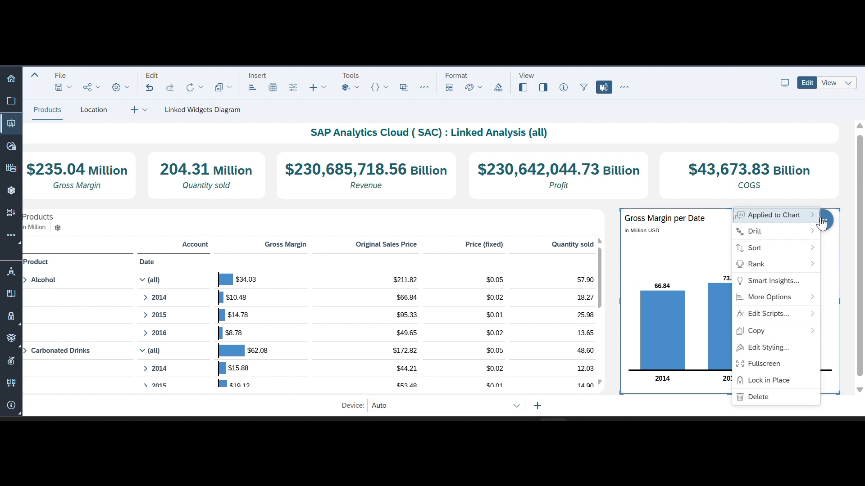
mouse_move(765, 315)
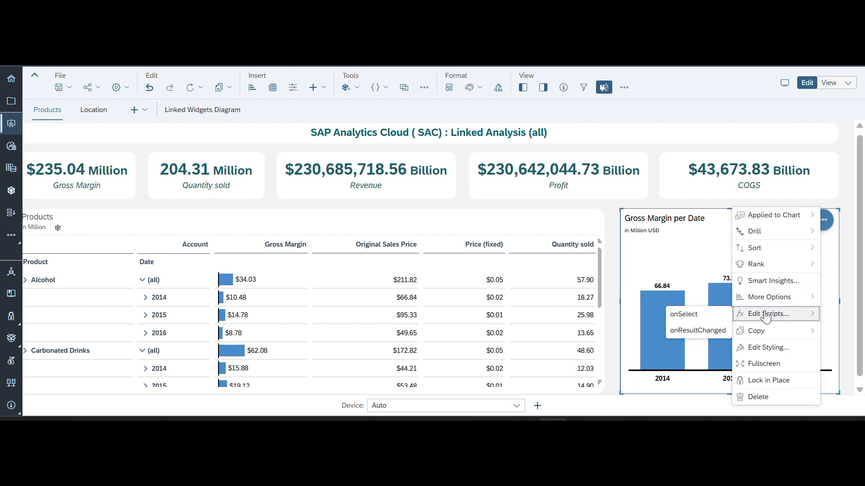
mouse_move(756, 296)
mouse_move(702, 298)
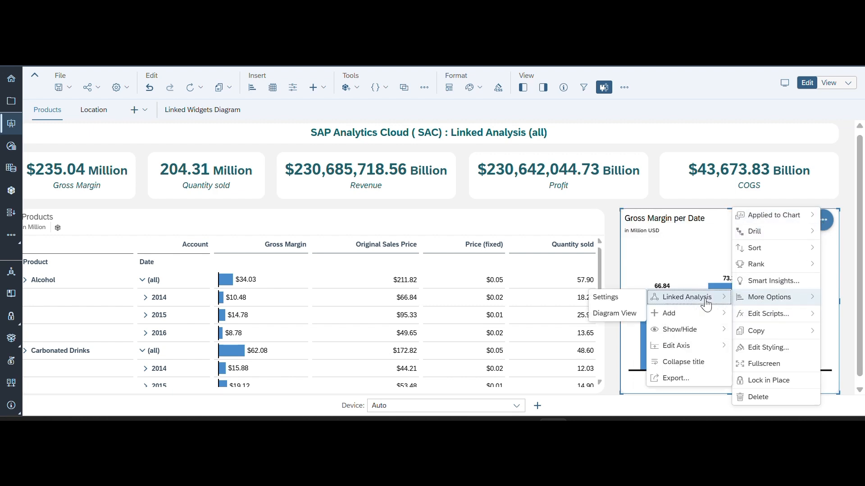
left_click(624, 298)
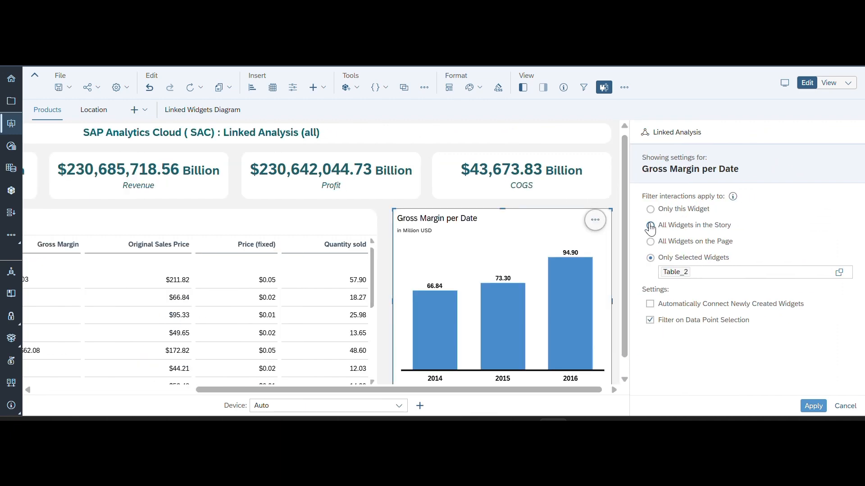
left_click(650, 225)
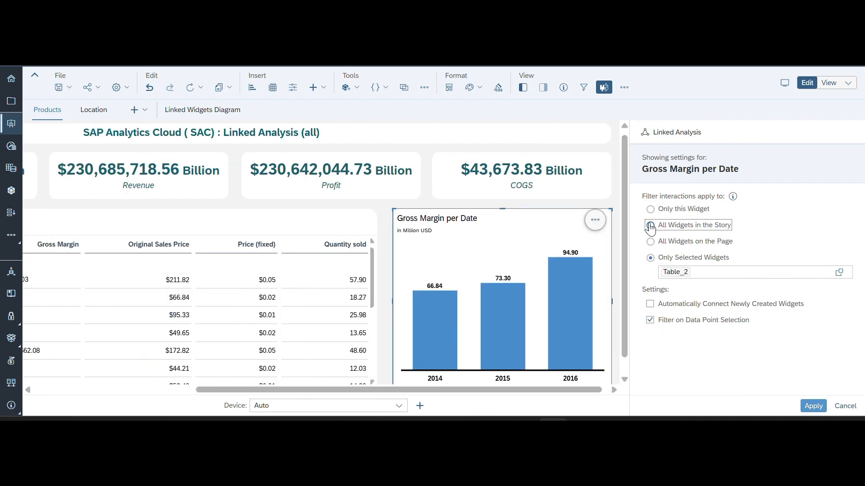
left_click(809, 407)
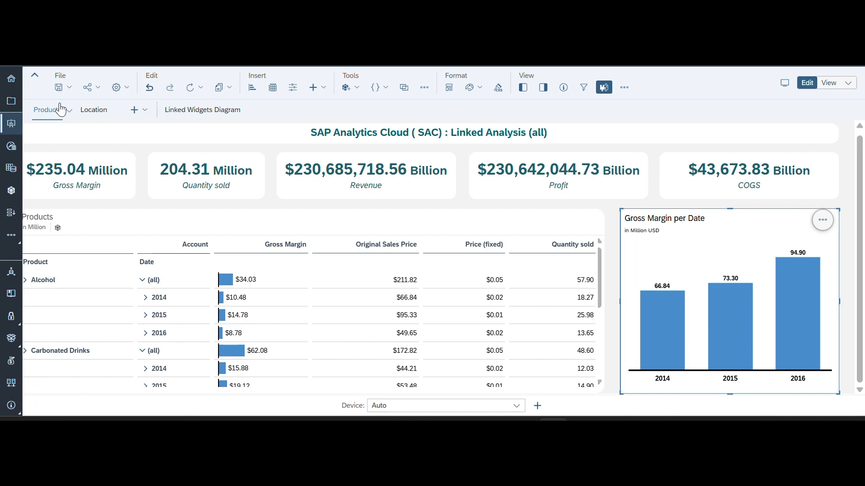
left_click(60, 87)
left_click(67, 99)
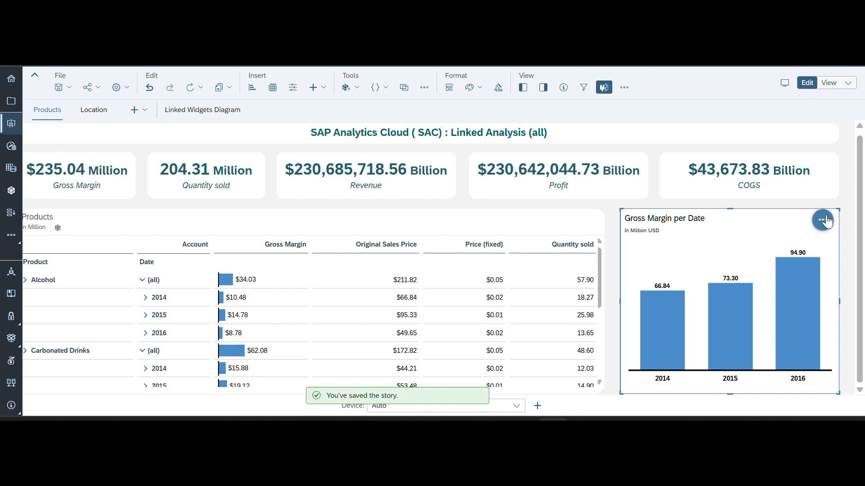
- Open the Linked Analysis diagram view for the Gross Margin per Date chart again and zoom it out to 60%
left_click(824, 221)
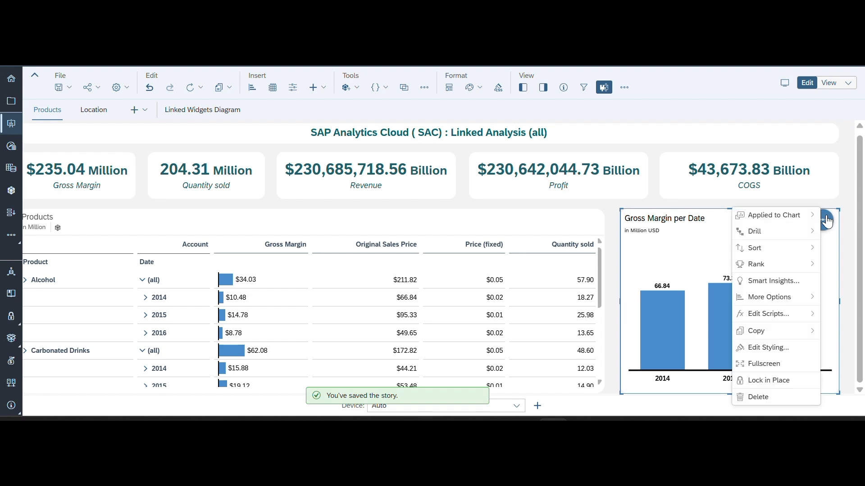
left_click(768, 297)
left_click(699, 298)
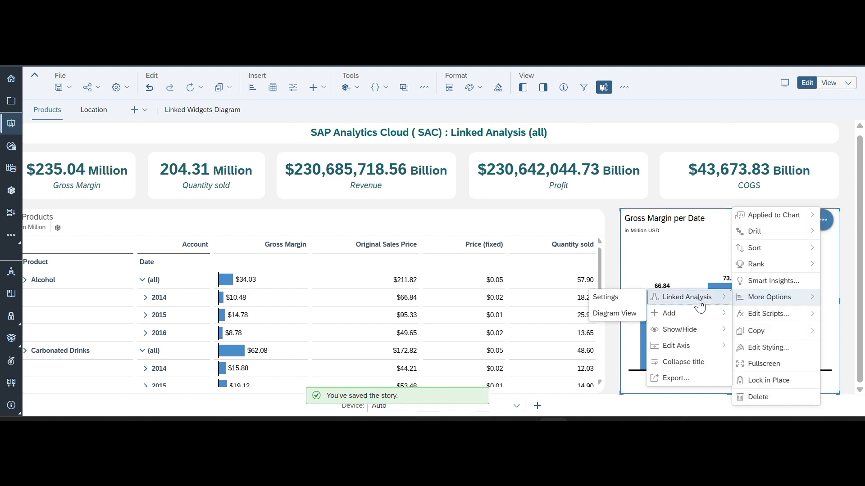
left_click(607, 314)
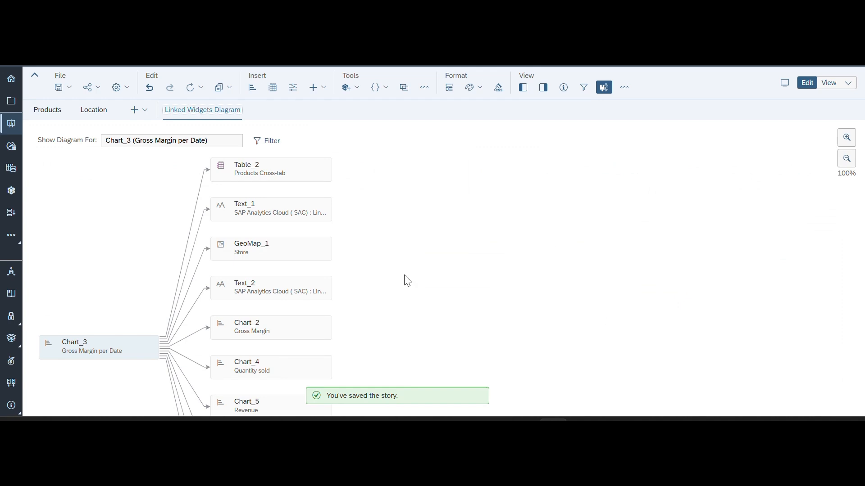
left_click(106, 348)
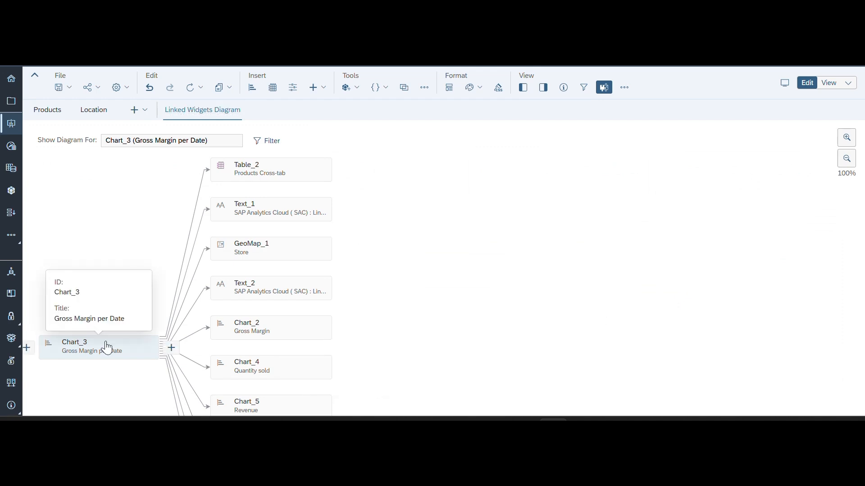
left_click(846, 162)
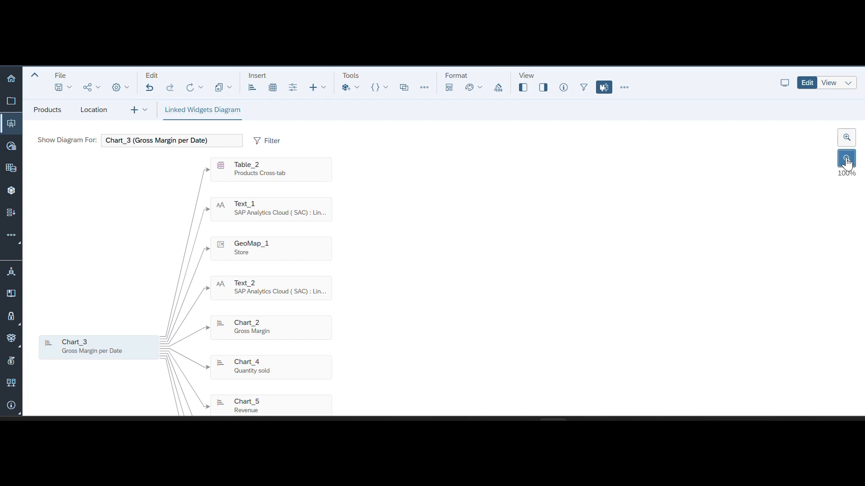
left_click(847, 161)
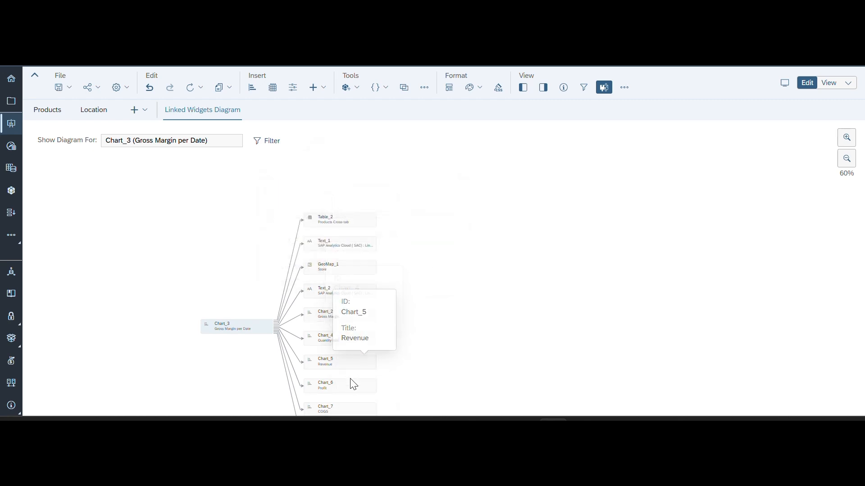
- Open Manage Linked Widgets for Chart_3 and review its full list of target widgets under the story-wide setting
right_click(211, 330)
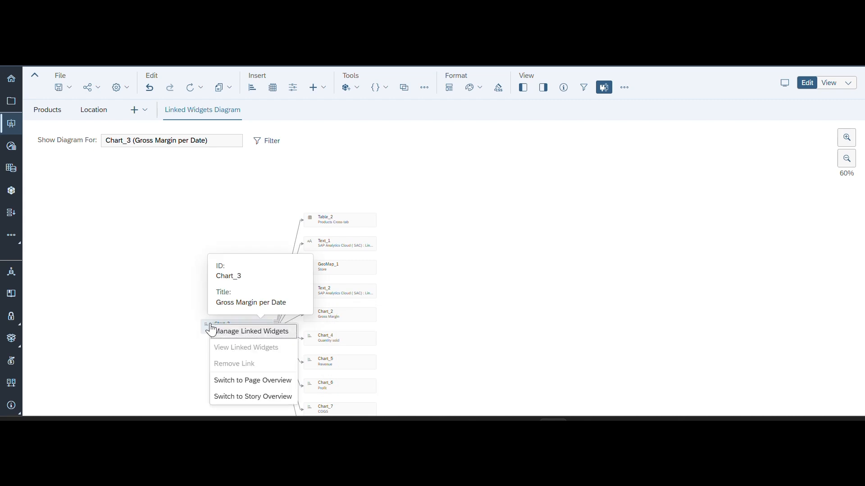
left_click(251, 333)
scroll(742, 315, "down", 3)
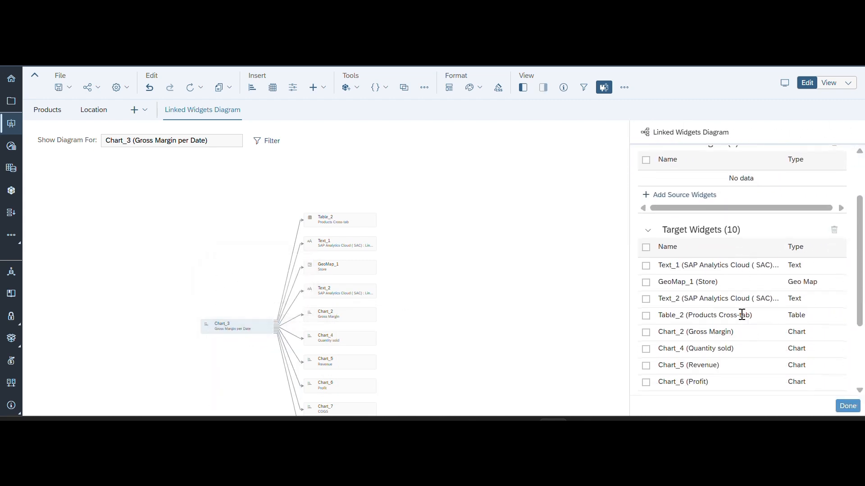
scroll(742, 315, "down", 3)
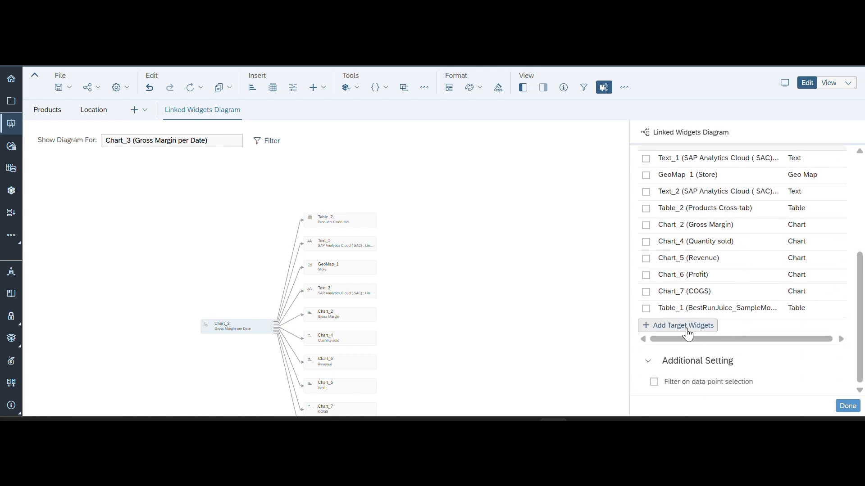
scroll(687, 333, "up", 2)
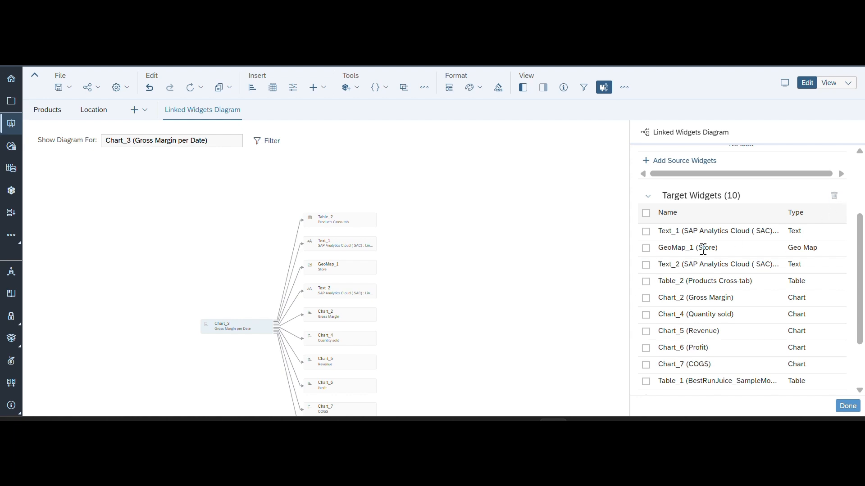
- Mark the Text_2 target widget in the list and close the Linked Widgets Diagram
left_click(647, 264)
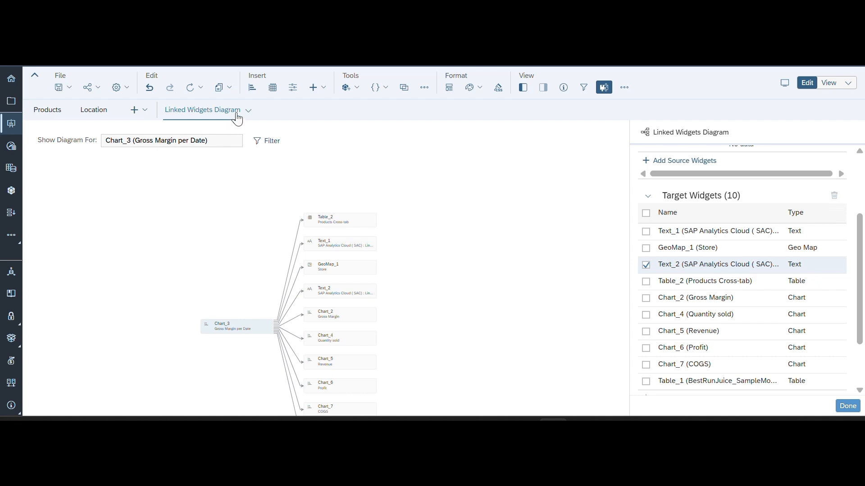
left_click(251, 116)
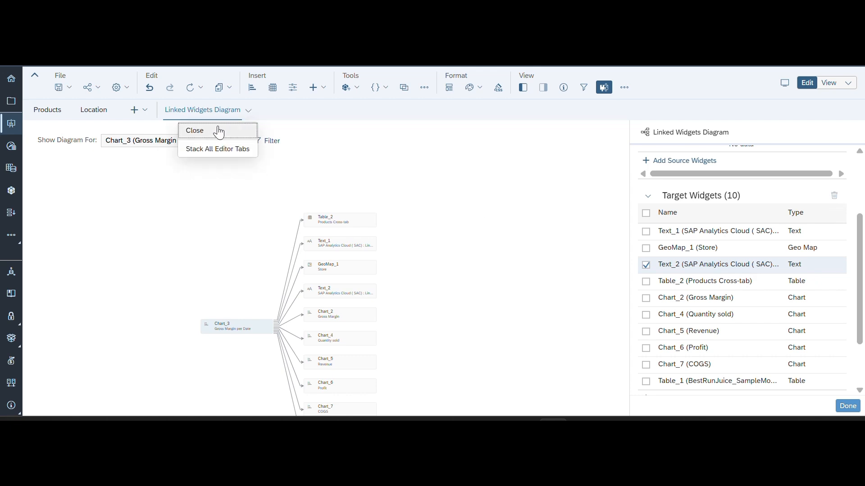
left_click(203, 131)
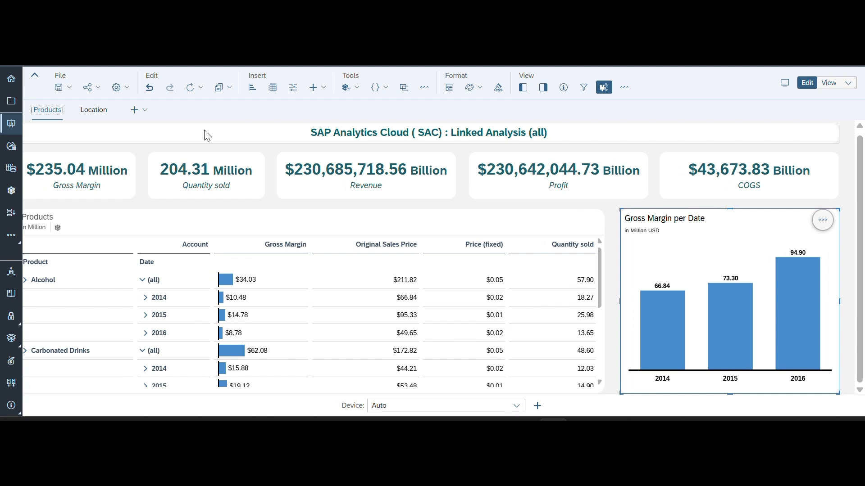